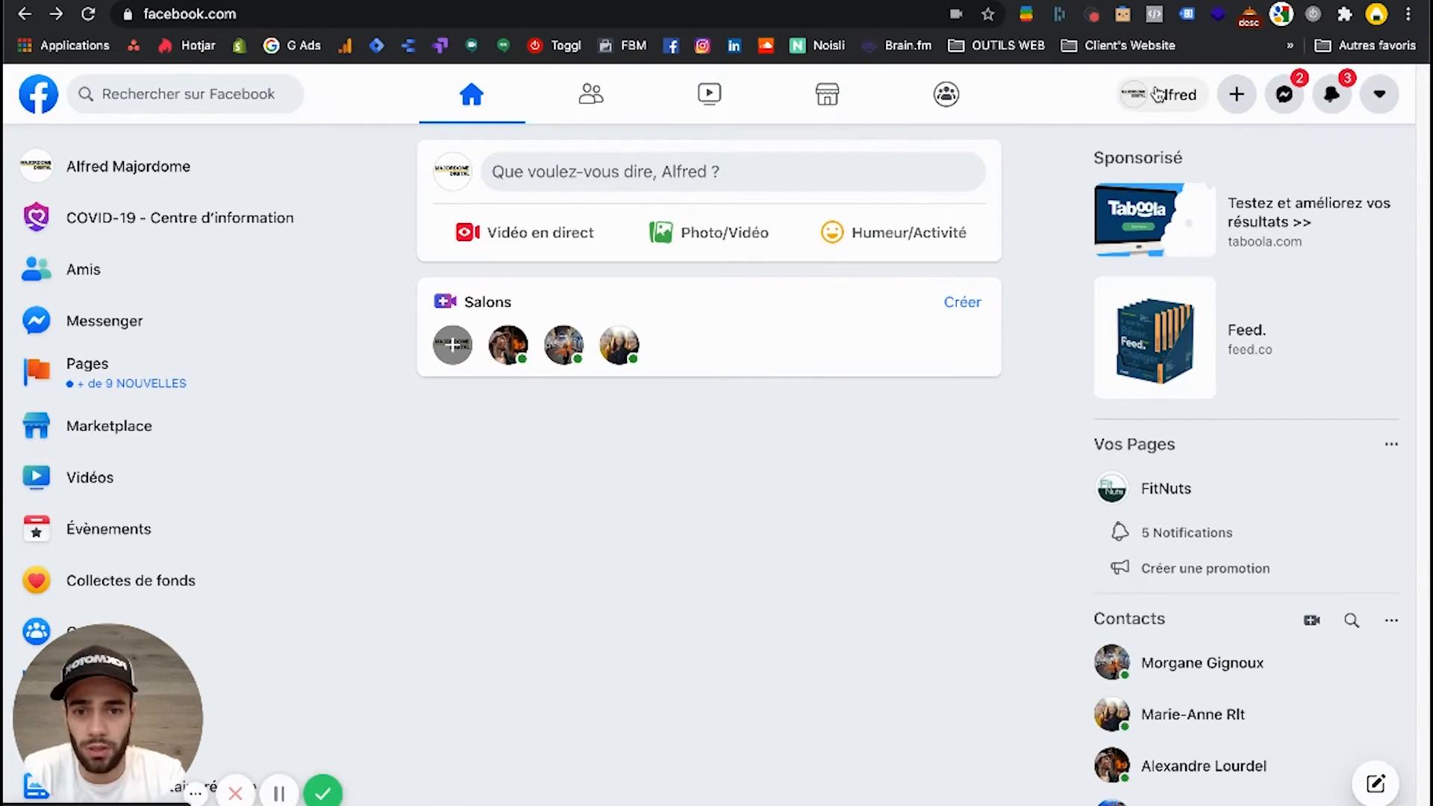
click(1380, 94)
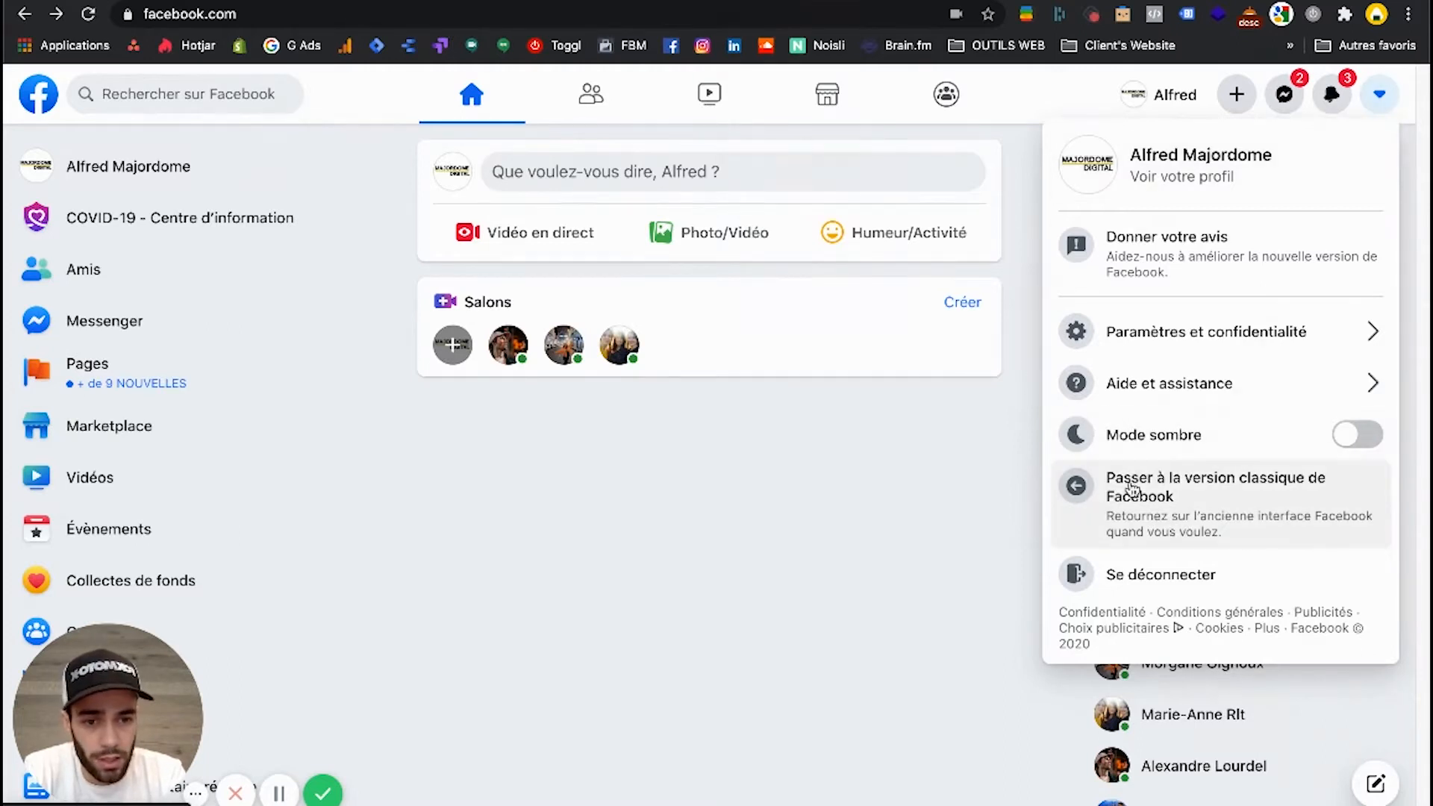
click(889, 571)
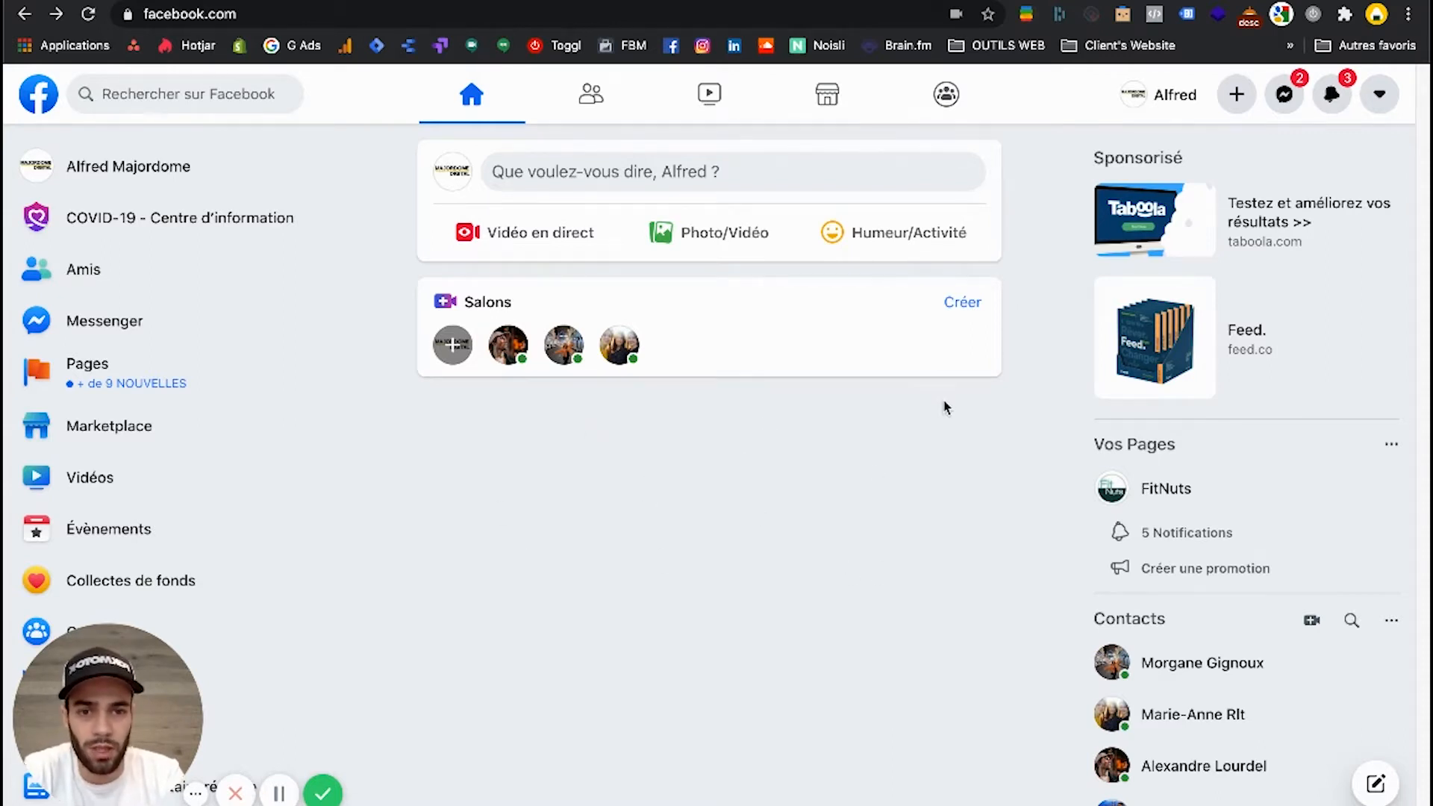
Start creating a new Page and name it "Helmet Design".
click(1237, 95)
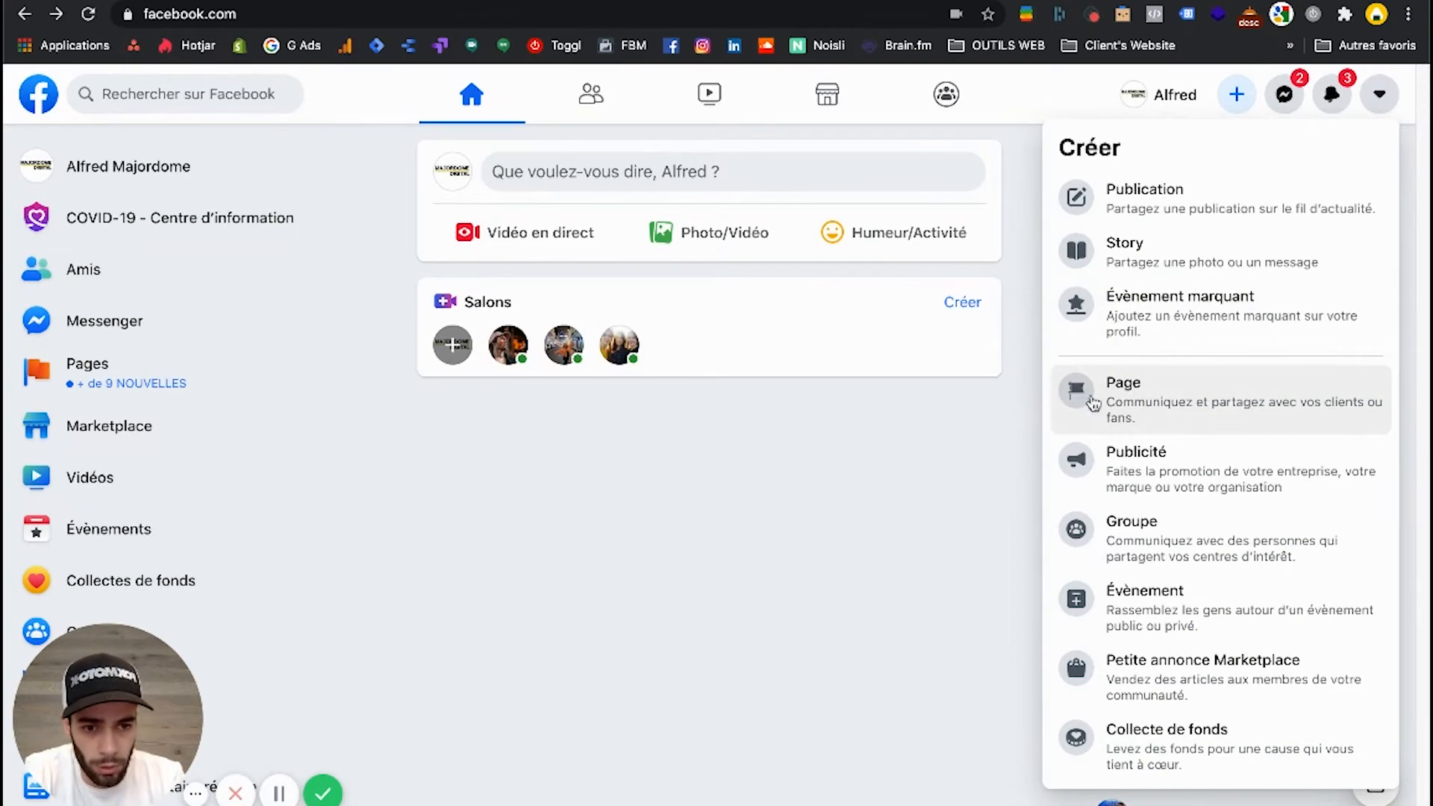
click(1165, 401)
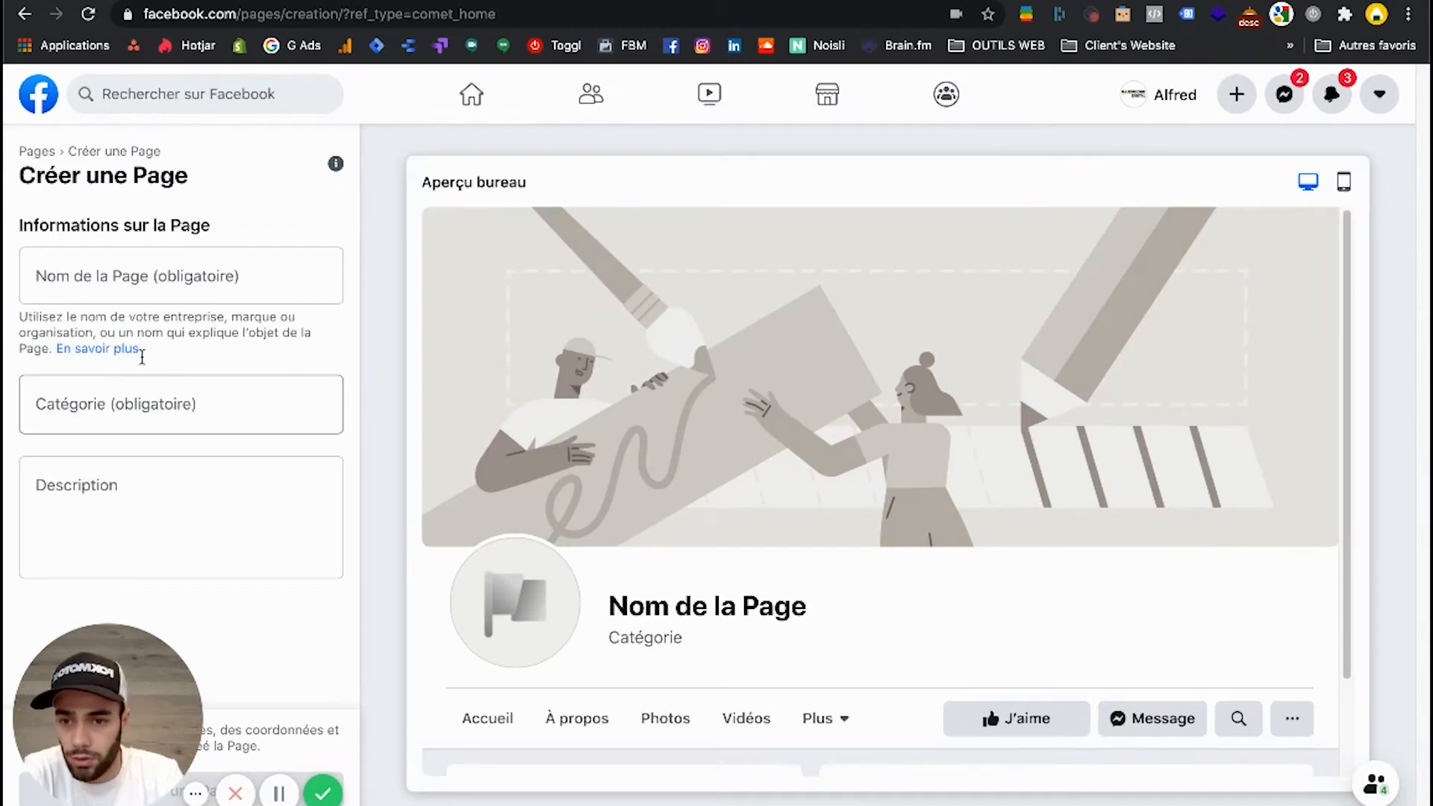
click(164, 287)
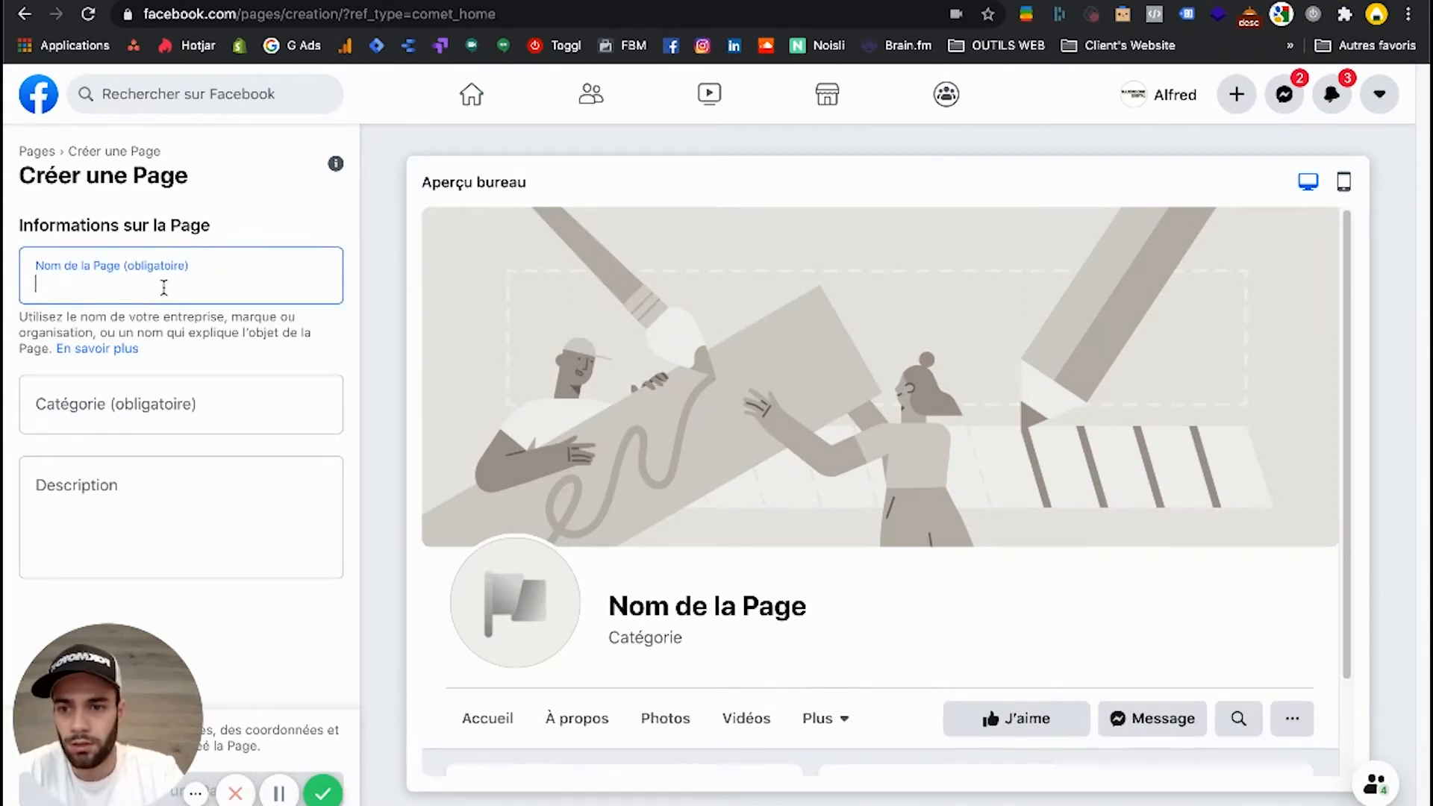
scroll(709, 560, down, 2)
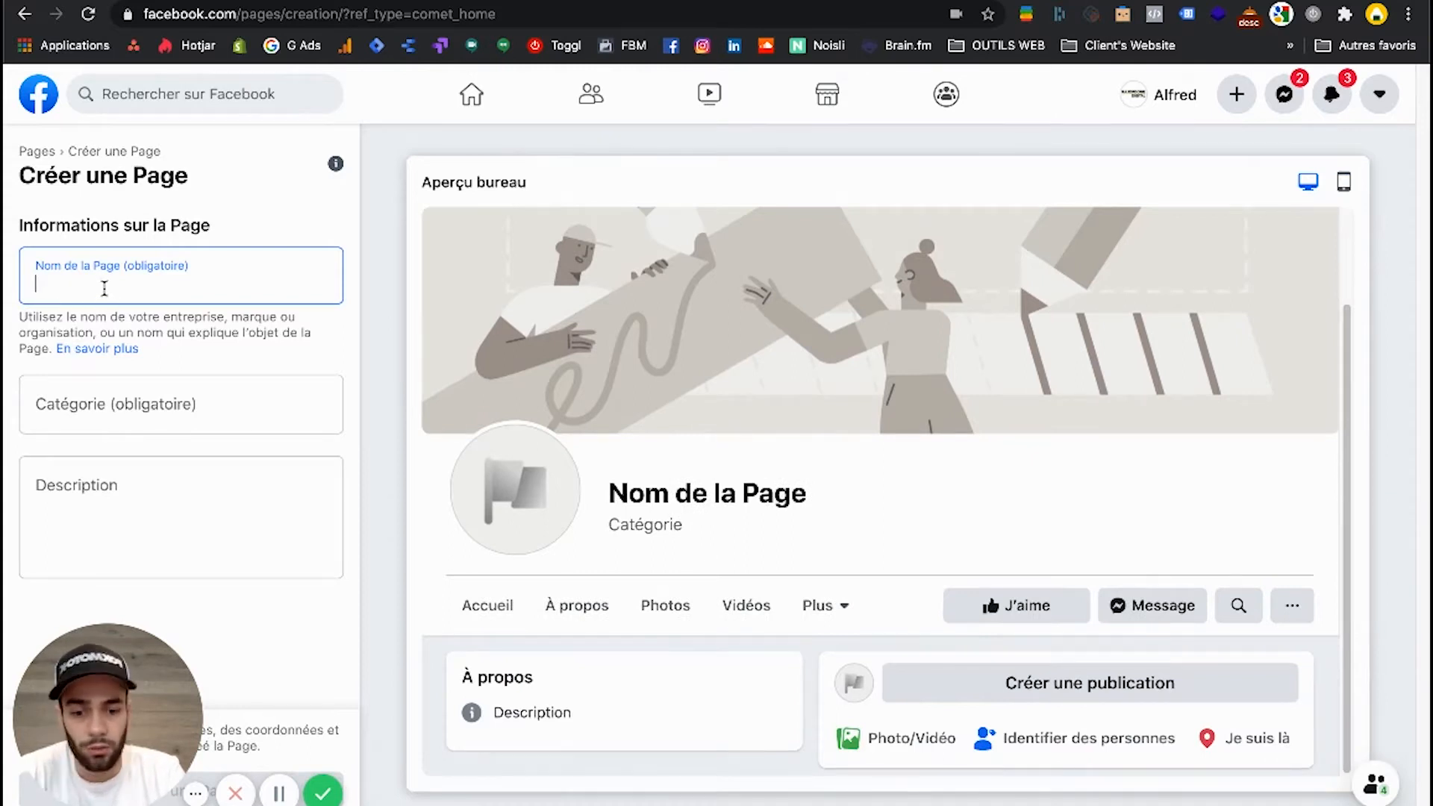
text(Helmet )
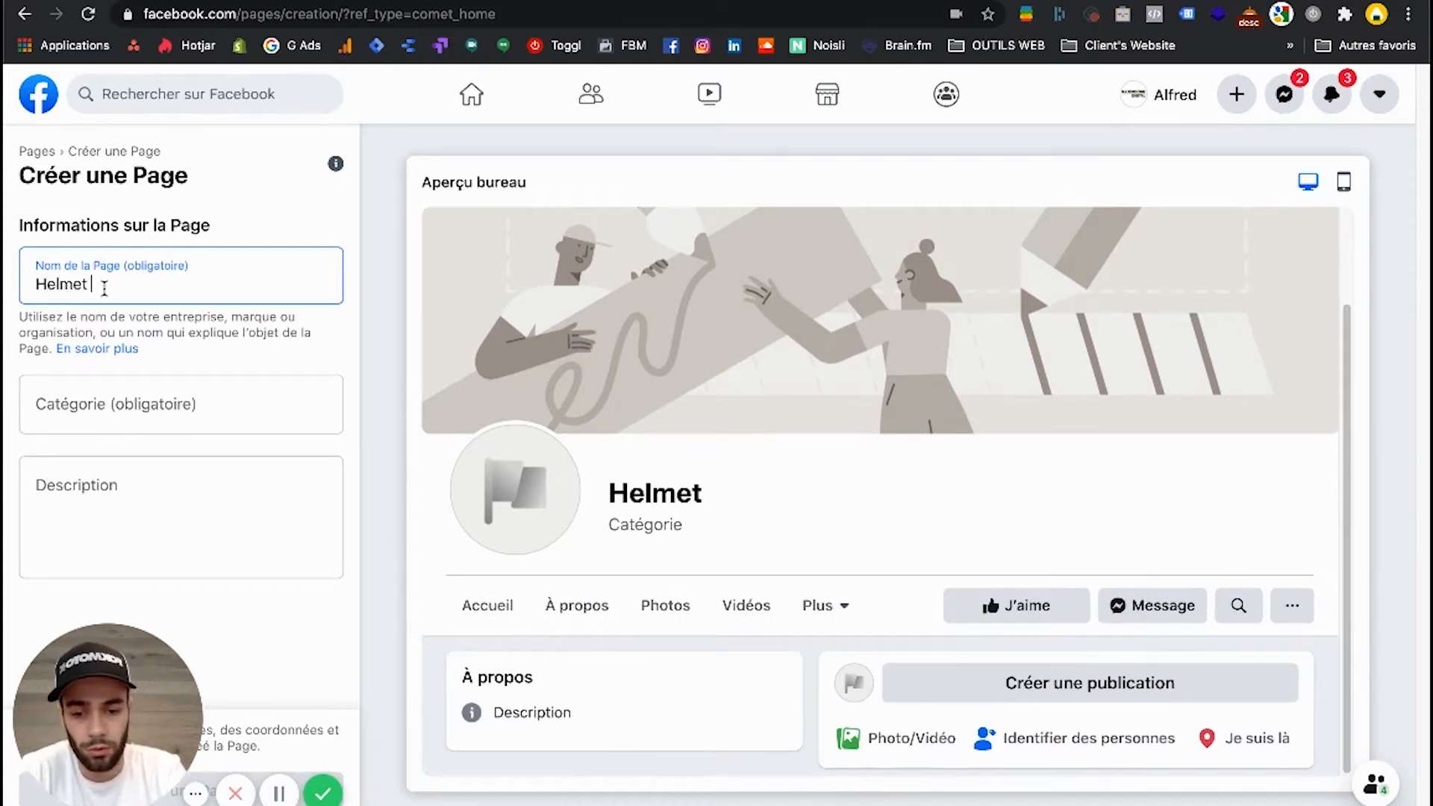
text(Design)
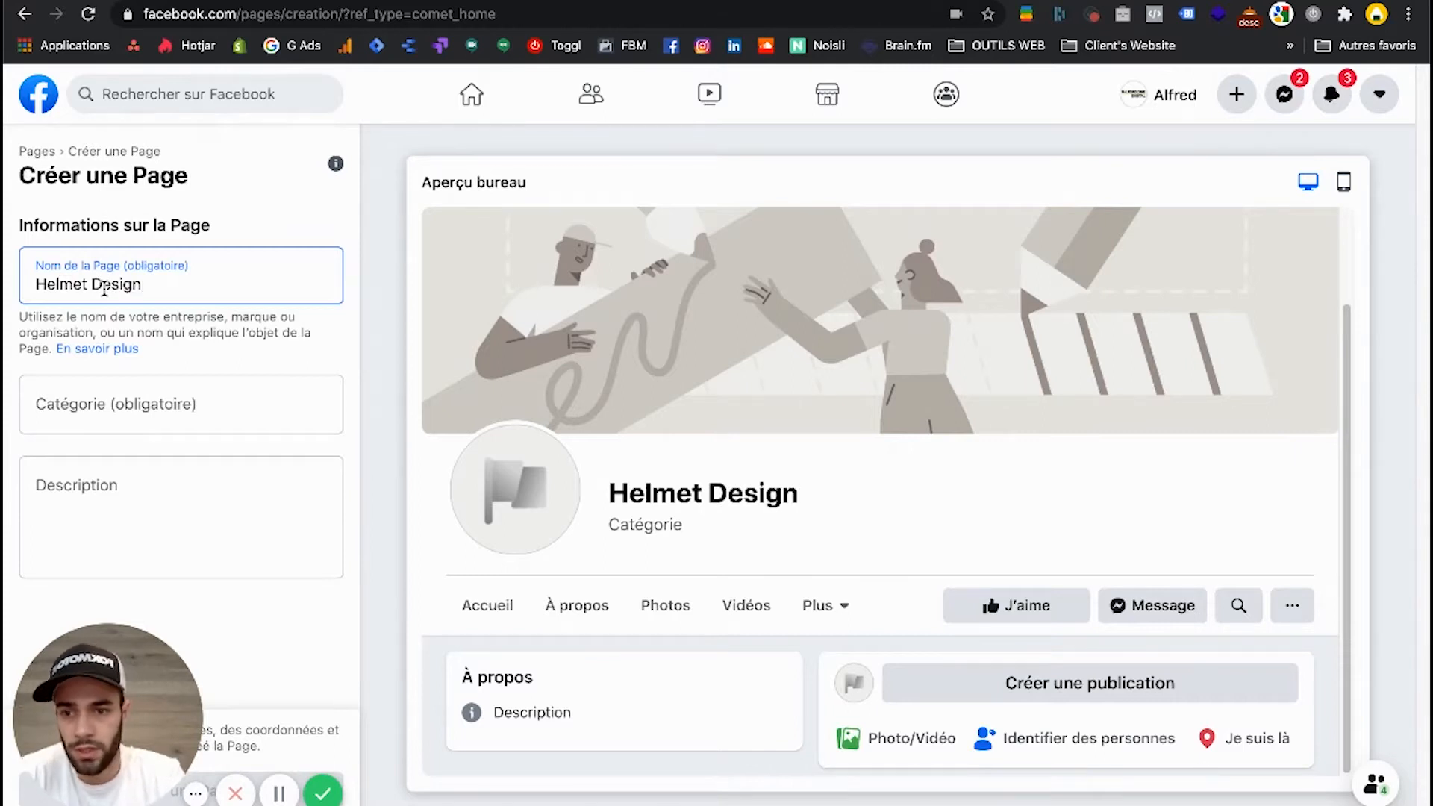
Try "fabriquant" and "casque" as search terms for the Page category.
click(139, 416)
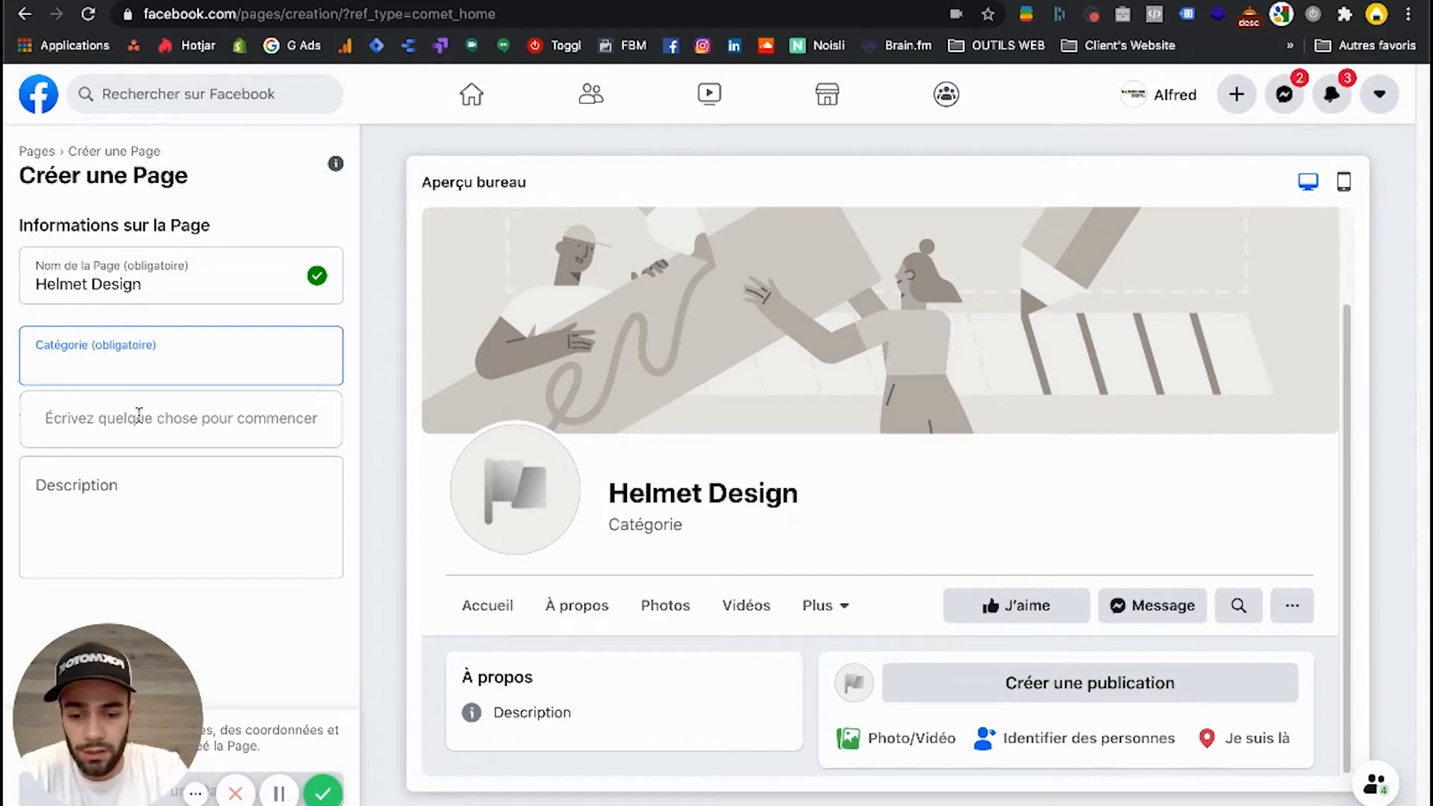
text(fabriquant)
key(BackSpace)
key(BackSpace)
key(BackSpace)
key(BackSpace)
key(BackSpace)
key(BackSpace)
key(BackSpace)
key(BackSpace)
key(BackSpace)
key(BackSpace)
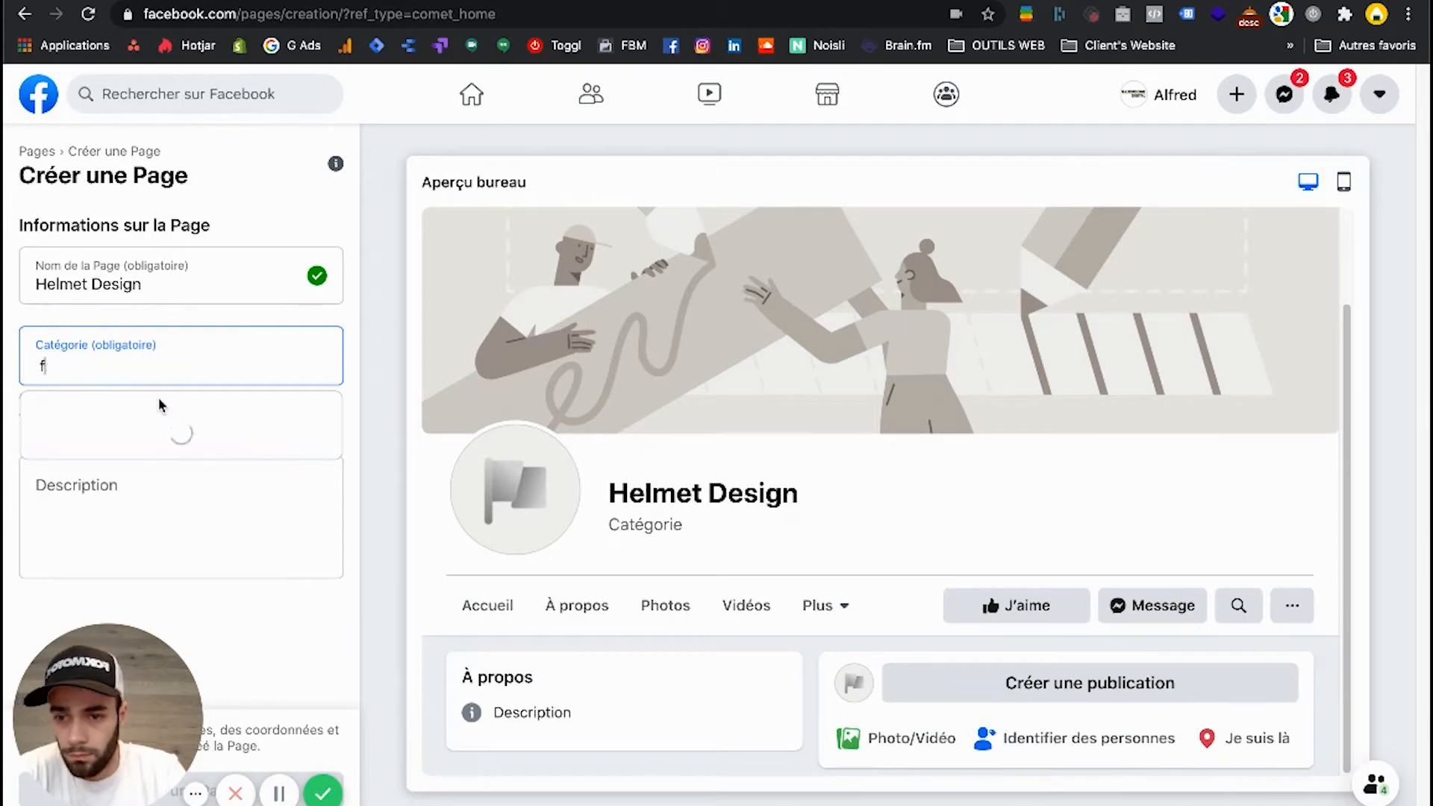
text(casque)
key(BackSpace)
key(BackSpace)
key(BackSpace)
key(BackSpace)
key(BackSpace)
key(BackSpace)
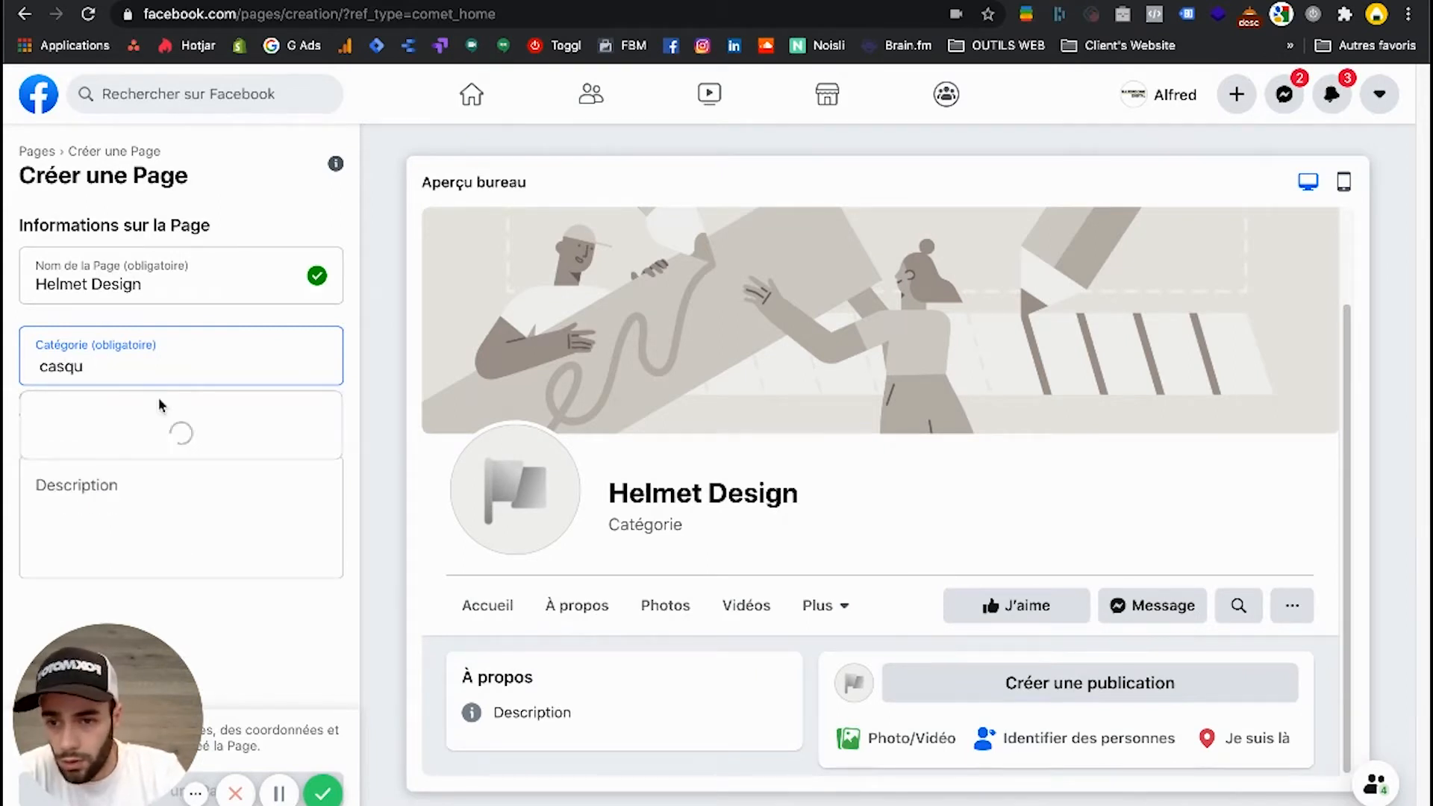
Search the Page categories for "accessoire" and for "equipement".
text(accessoire)
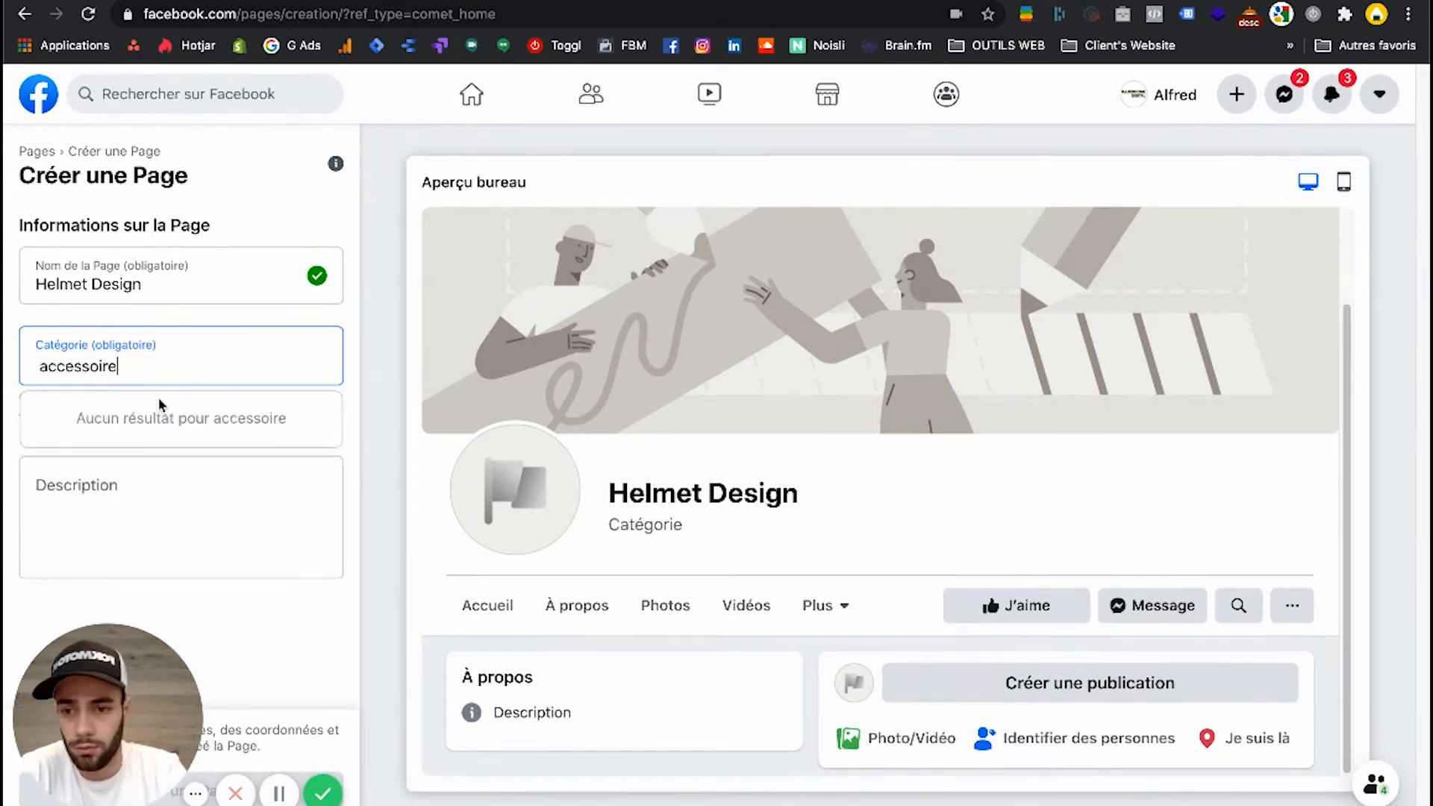
drag(119, 366, 9, 366)
text(equipement)
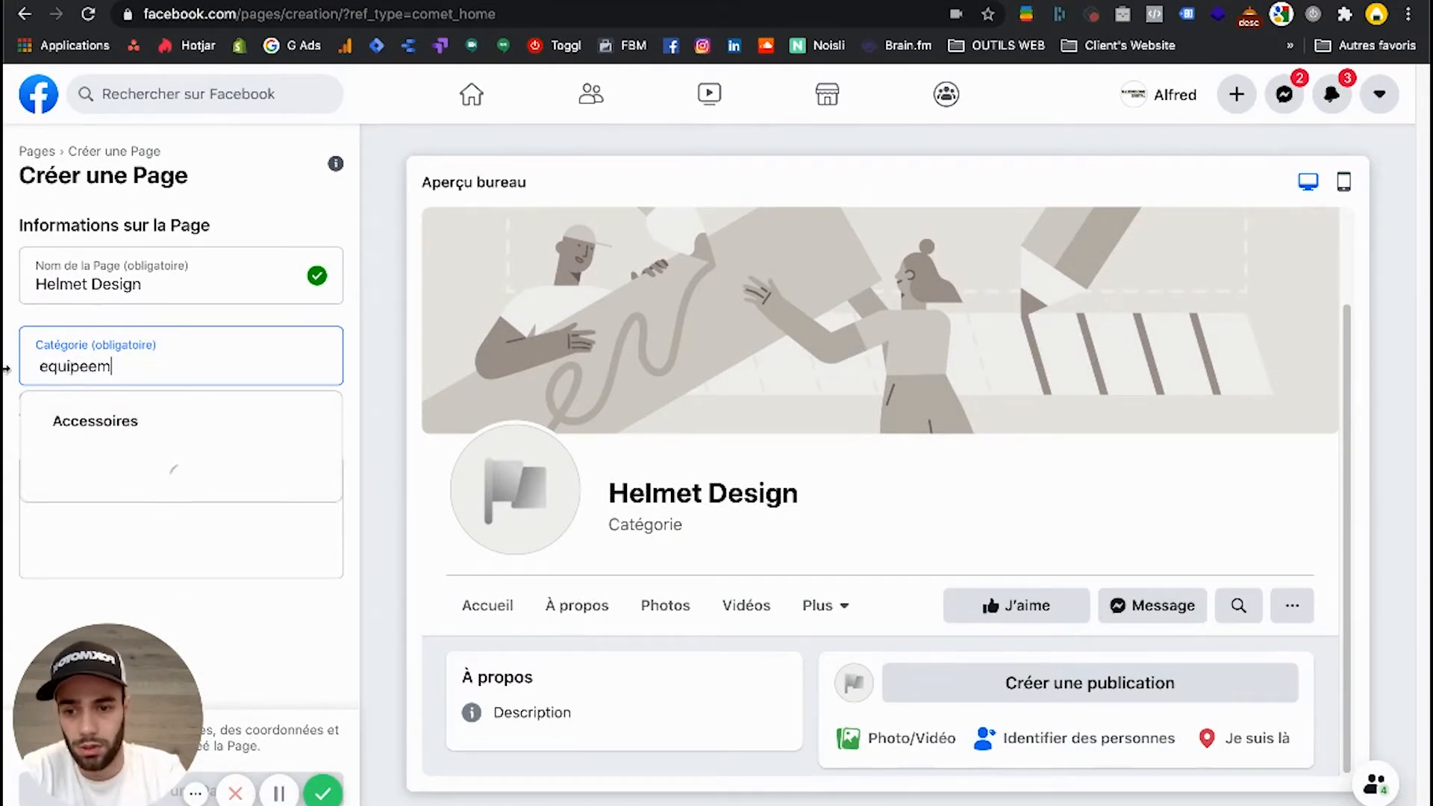
key(BackSpace)
key(BackSpace)
key(BackSpace)
key(BackSpace)
text(ment)
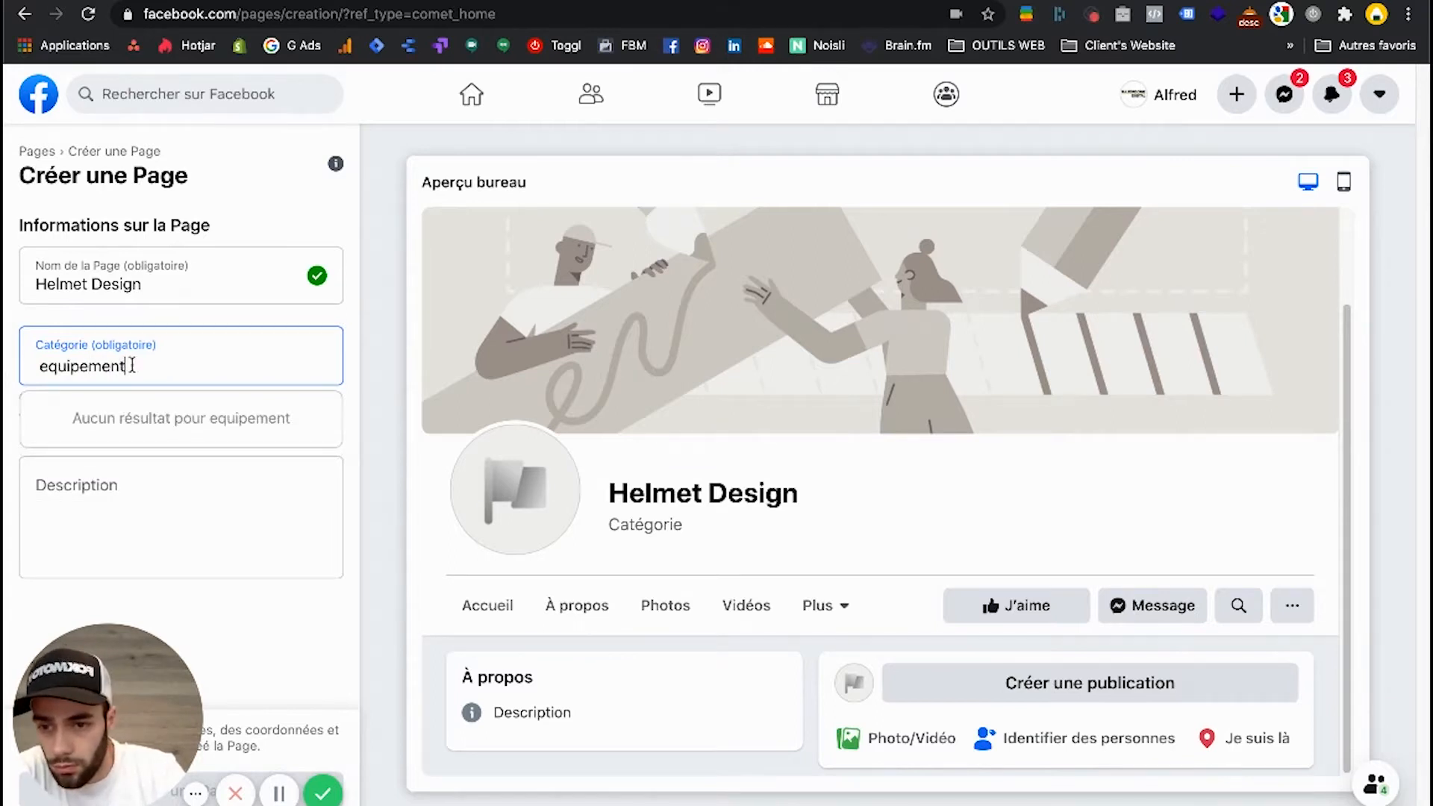
Replace the category search with "accessoire" and assign the Accessoires category to the Page.
drag(131, 365, 6, 366)
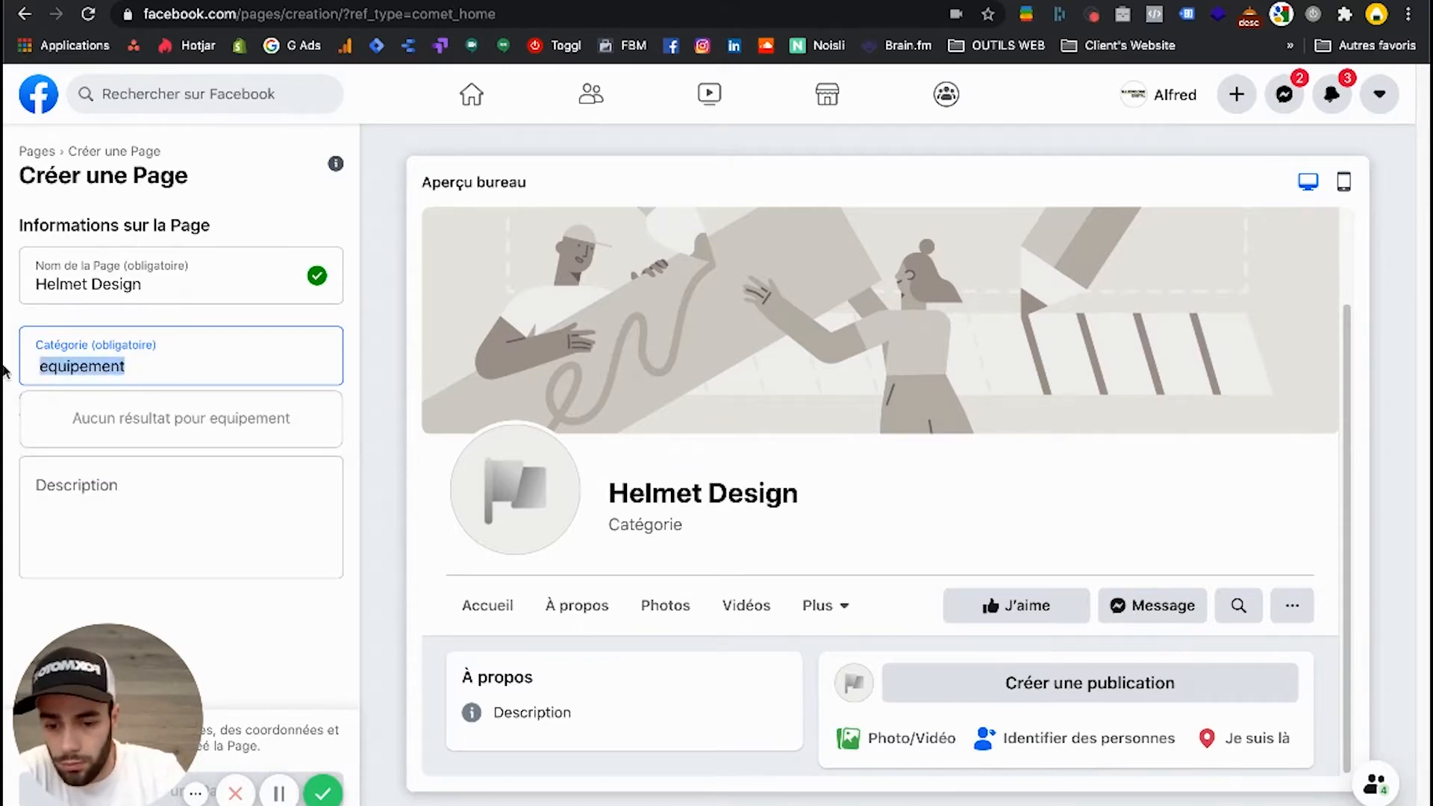
text(accessoire)
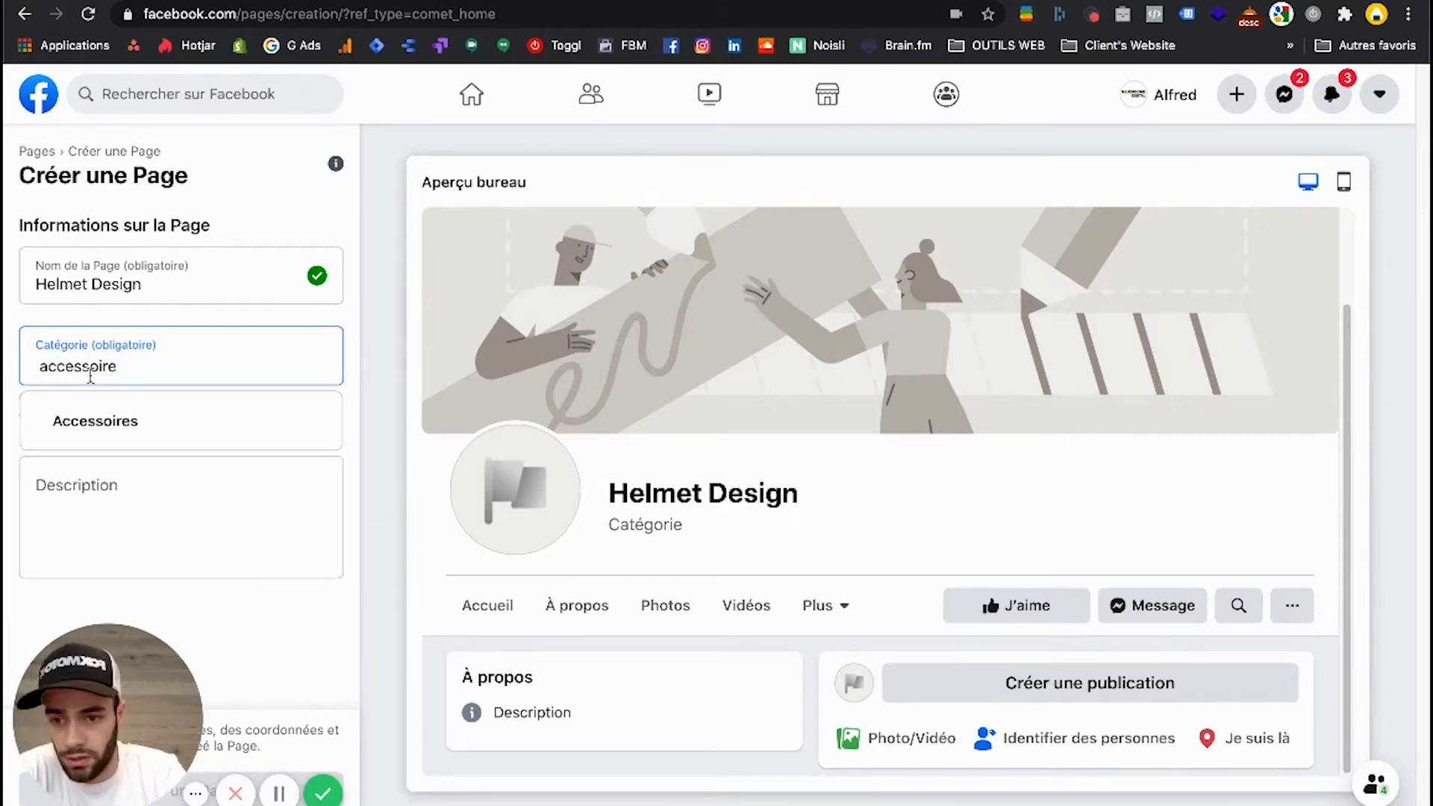
click(131, 420)
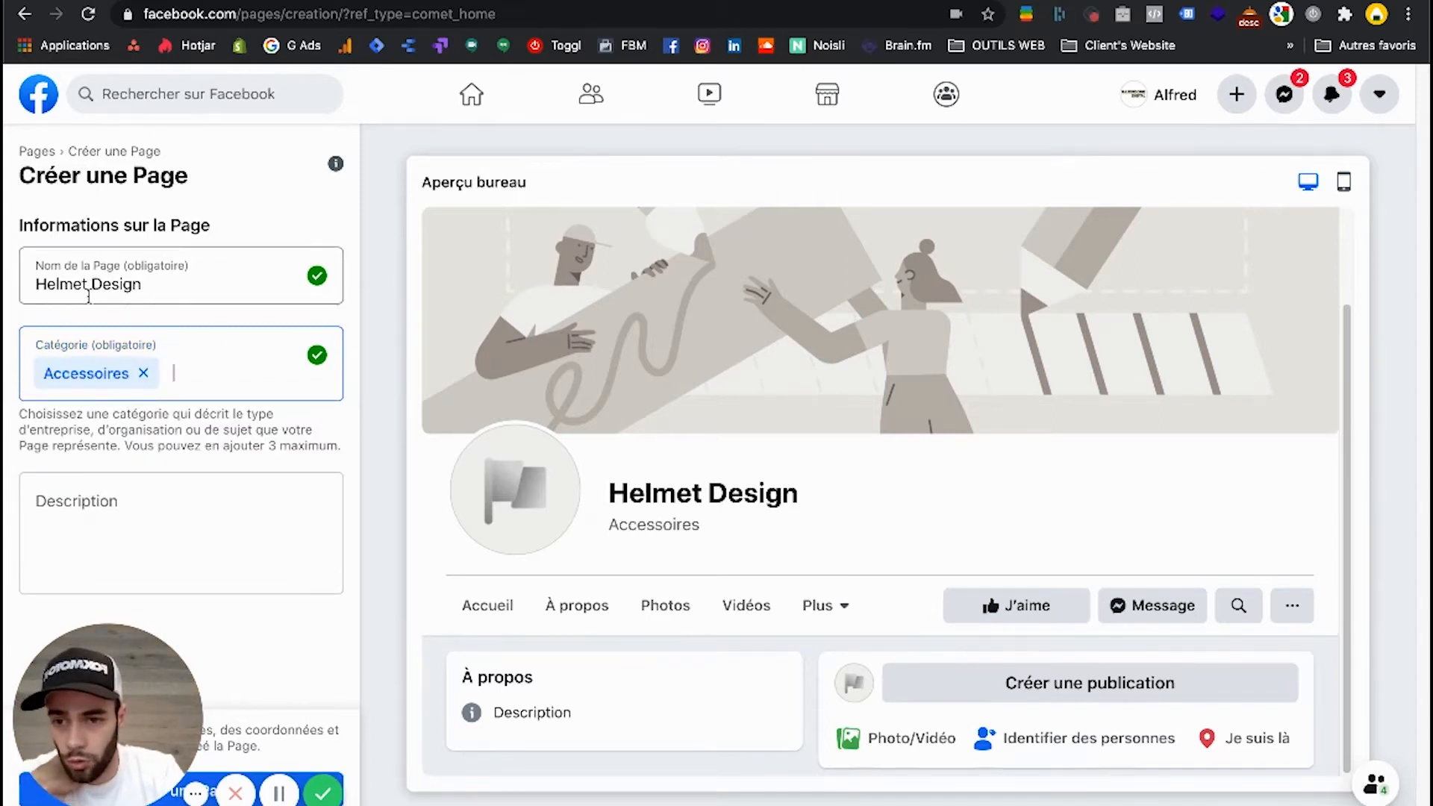
Enter "Description exemple" as the Page description.
click(79, 495)
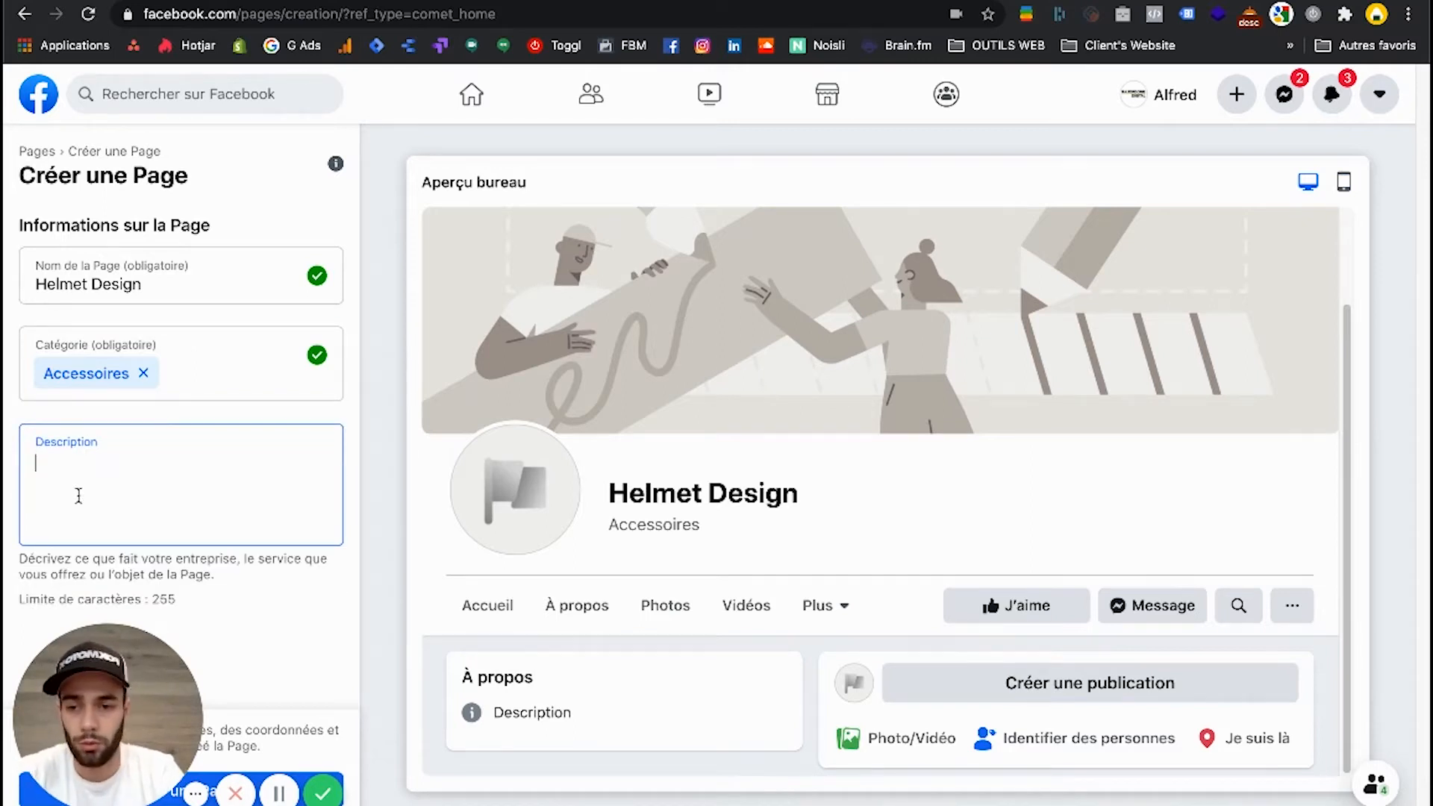
text(Descr)
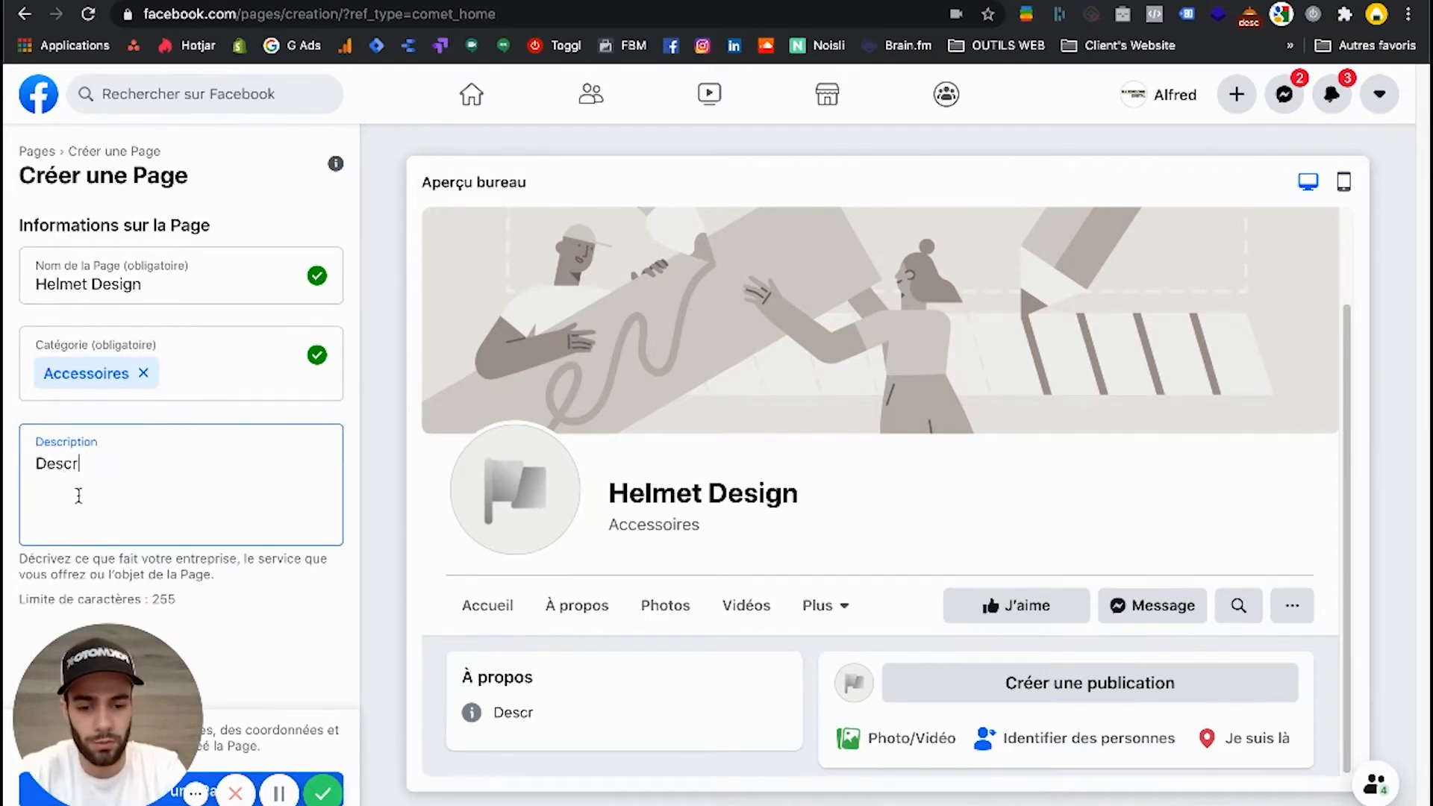
text(iption exemple)
click(224, 601)
drag(124, 693, 1118, 230)
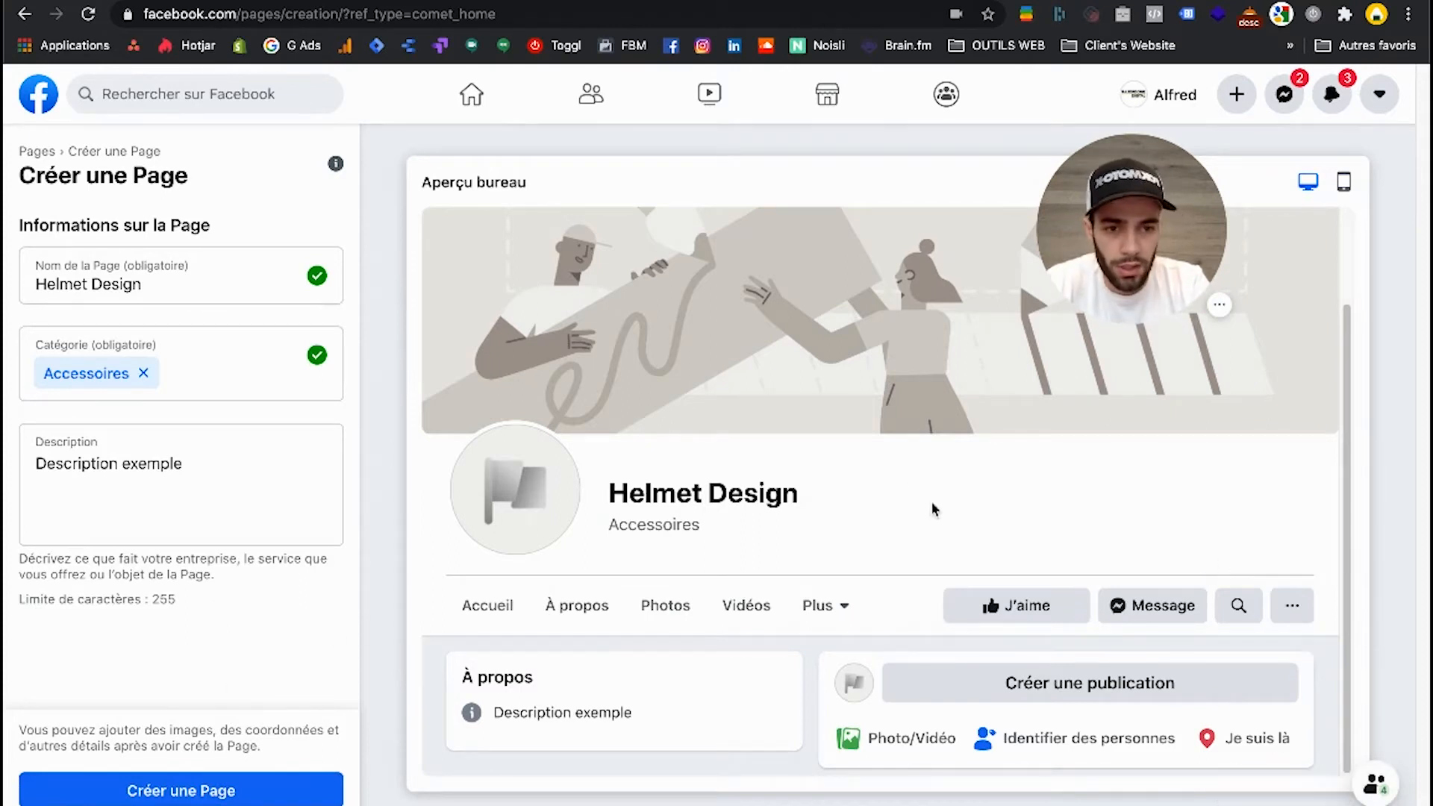
Review the desktop preview of the Helmet Design Page from the cover image to the À propos section.
scroll(897, 474, up, 2)
scroll(1129, 390, up, 2)
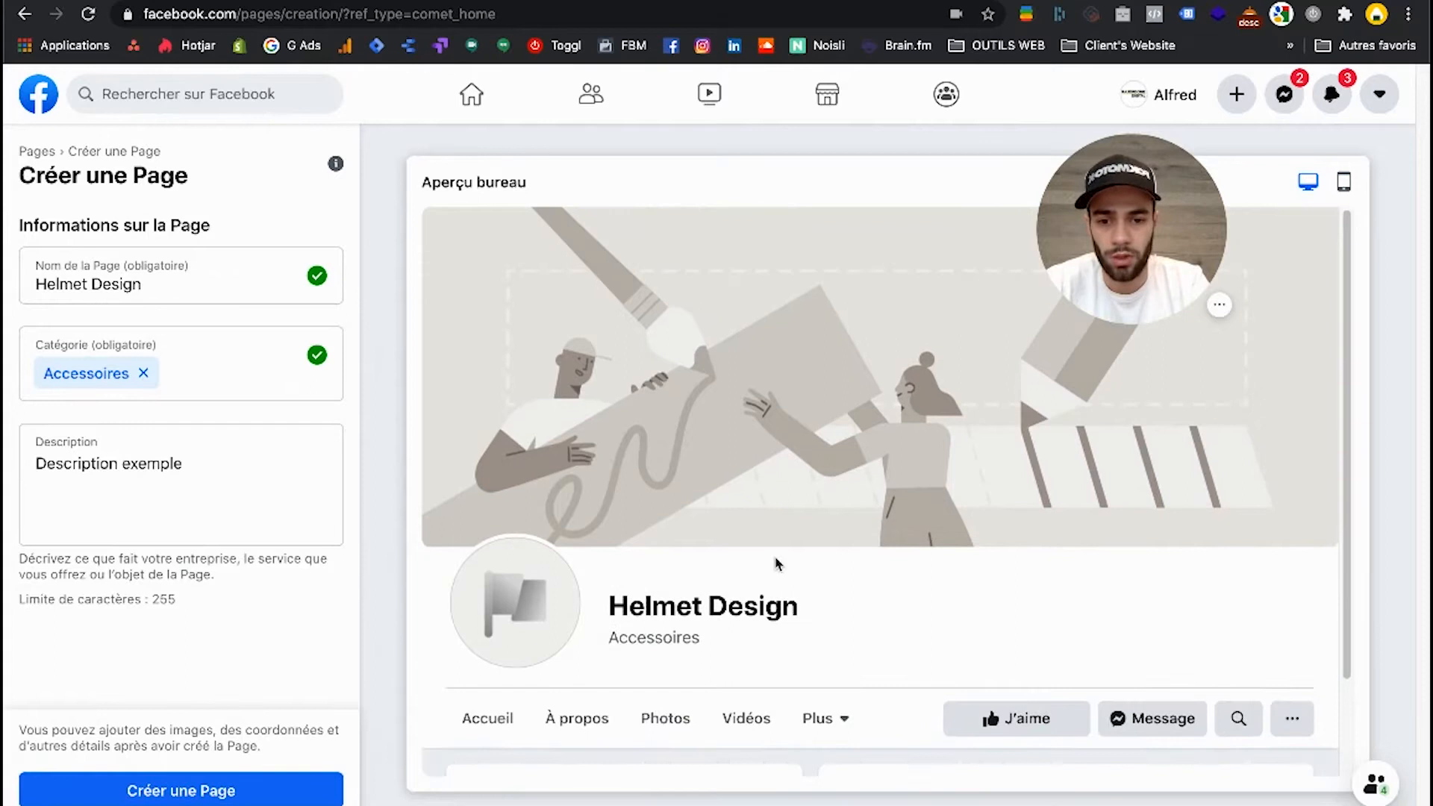
scroll(776, 564, down, 4)
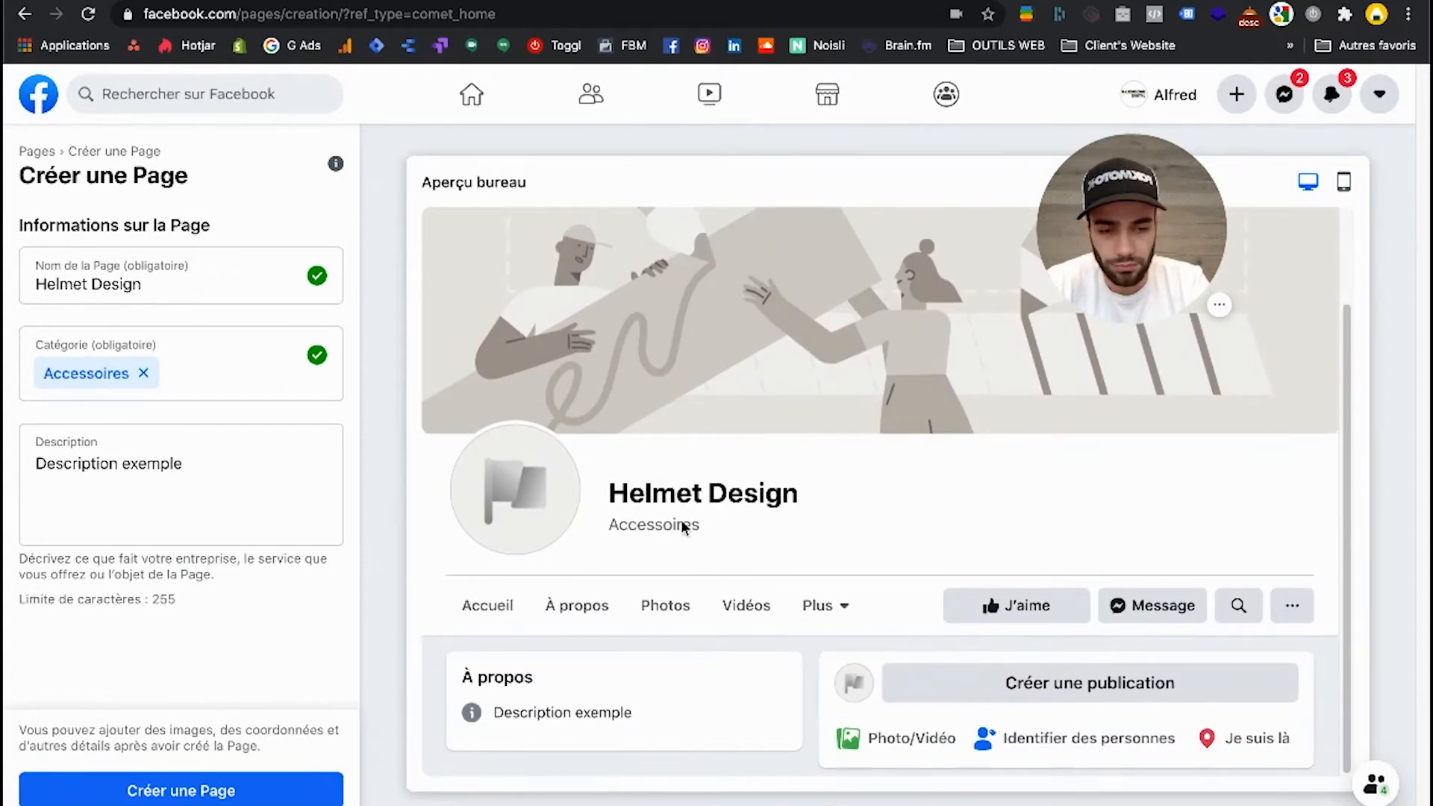
scroll(715, 552, up, 3)
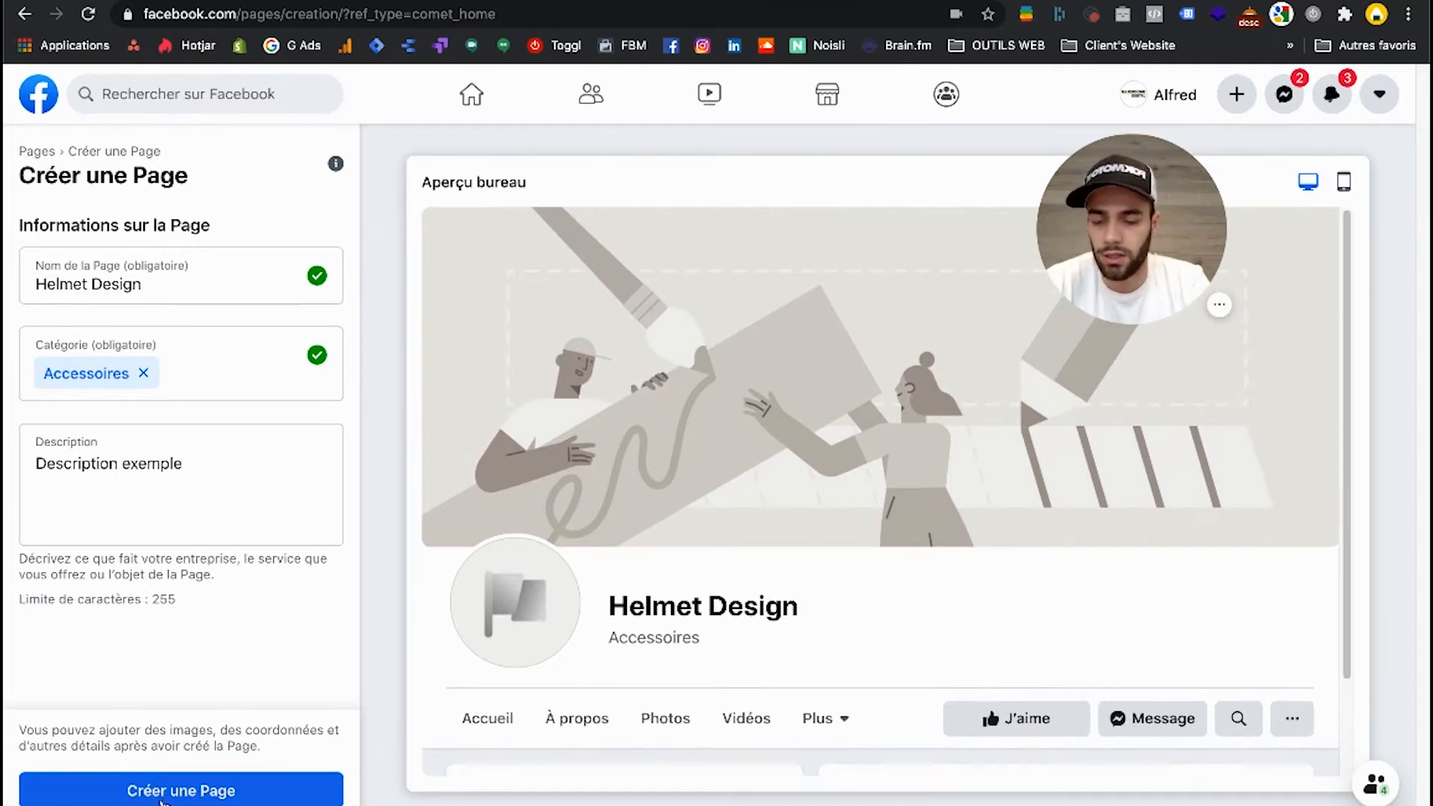
scroll(504, 675, down, 2)
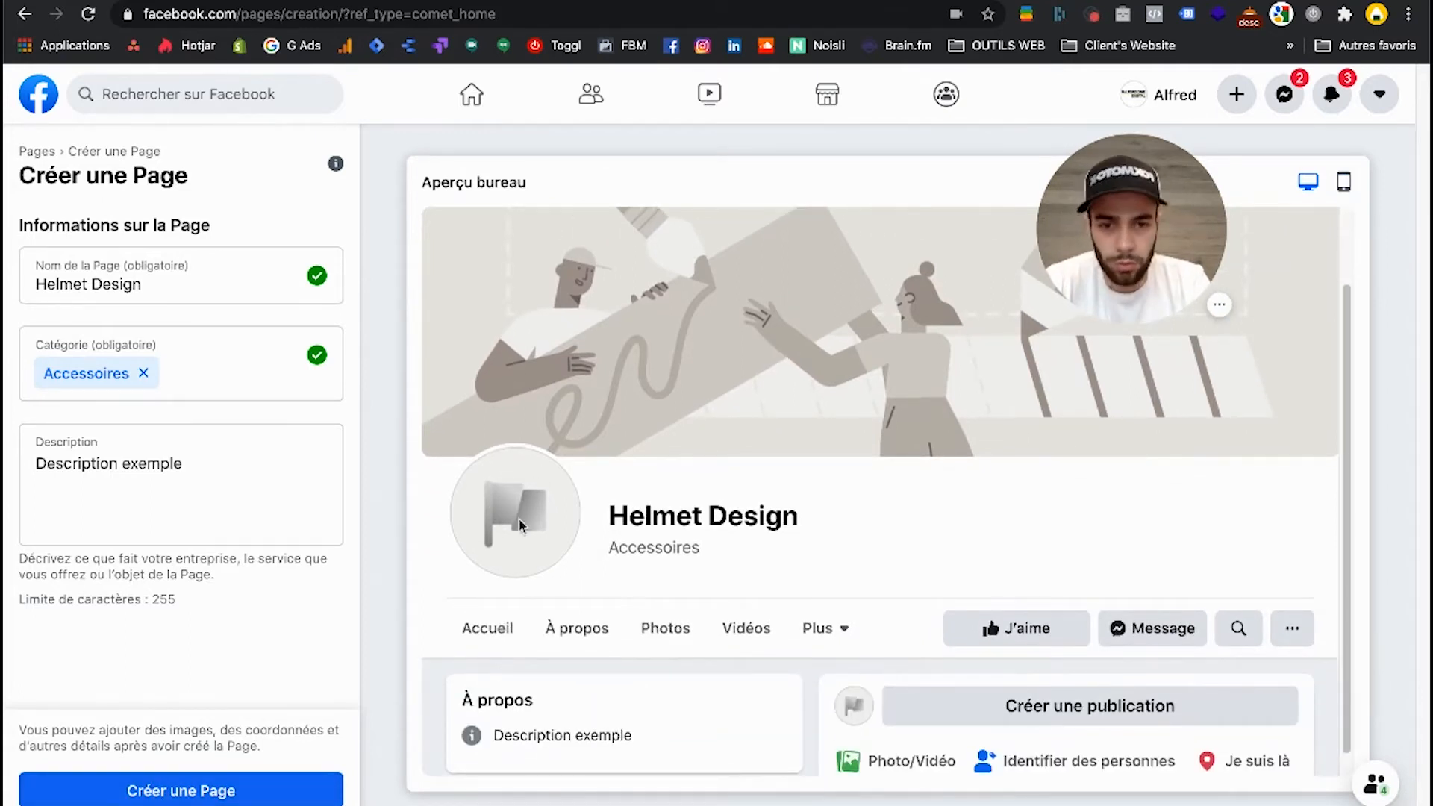
scroll(598, 630, down, 1)
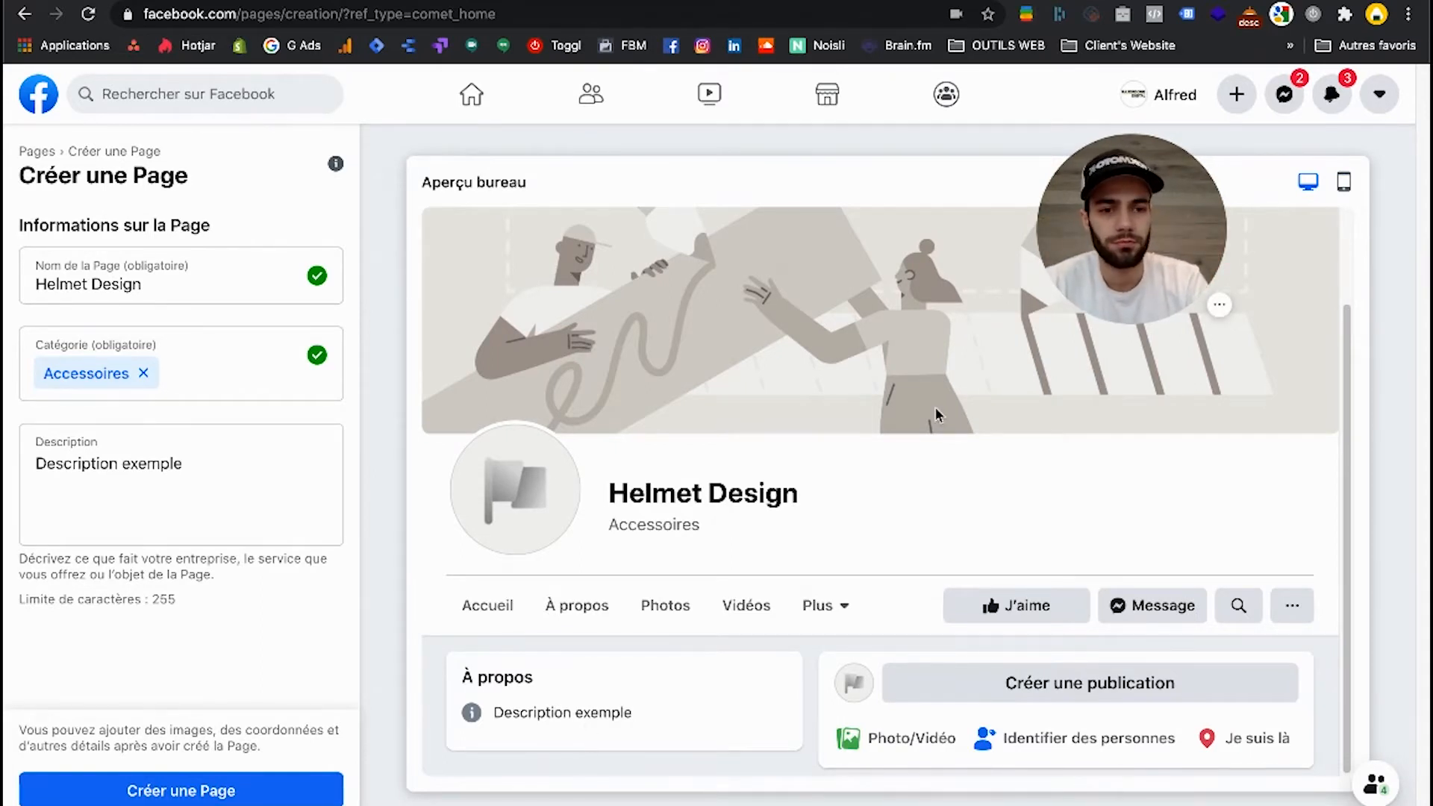
Leave the Page creation form and discard the information entered for the Page.
drag(1115, 235, 102, 721)
click(24, 14)
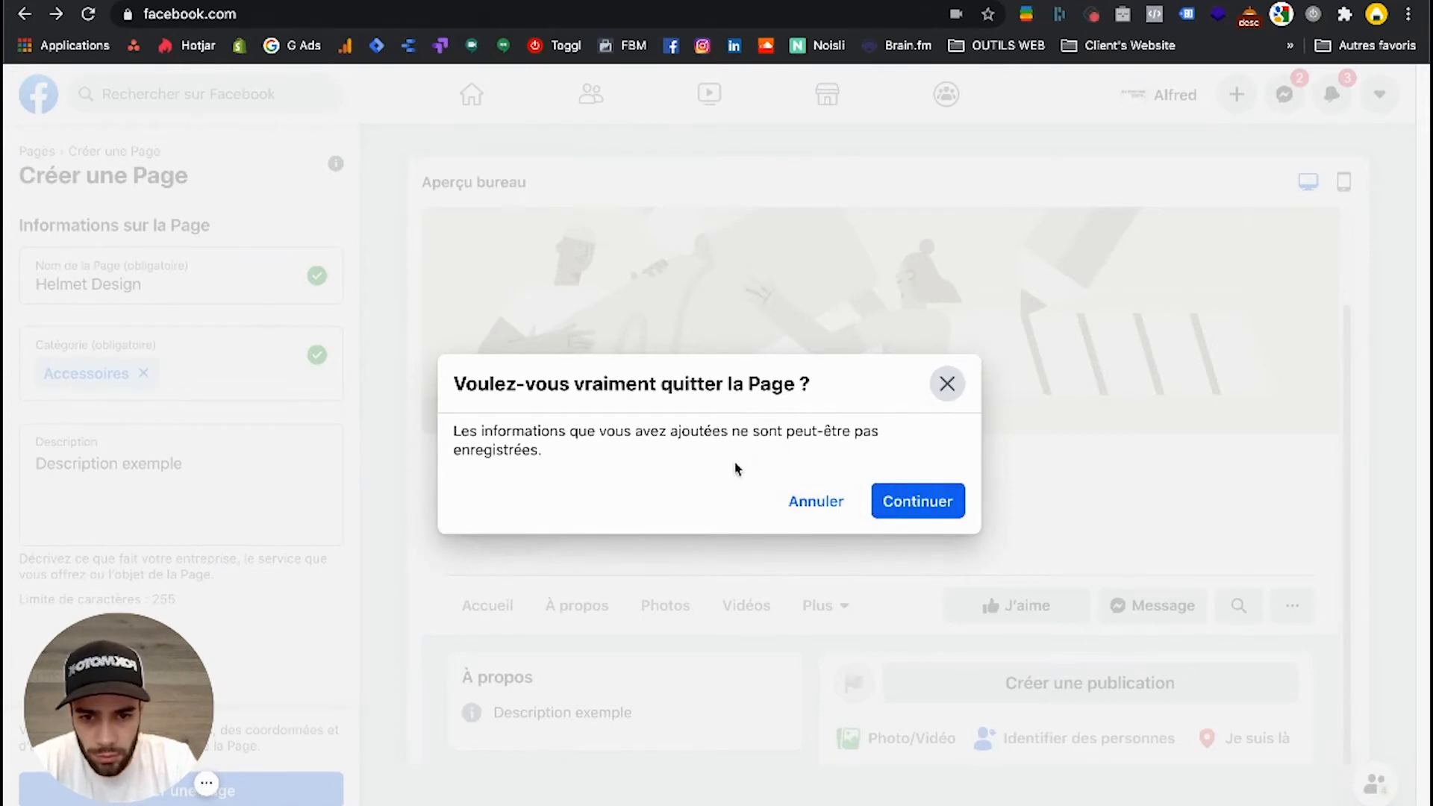
click(906, 500)
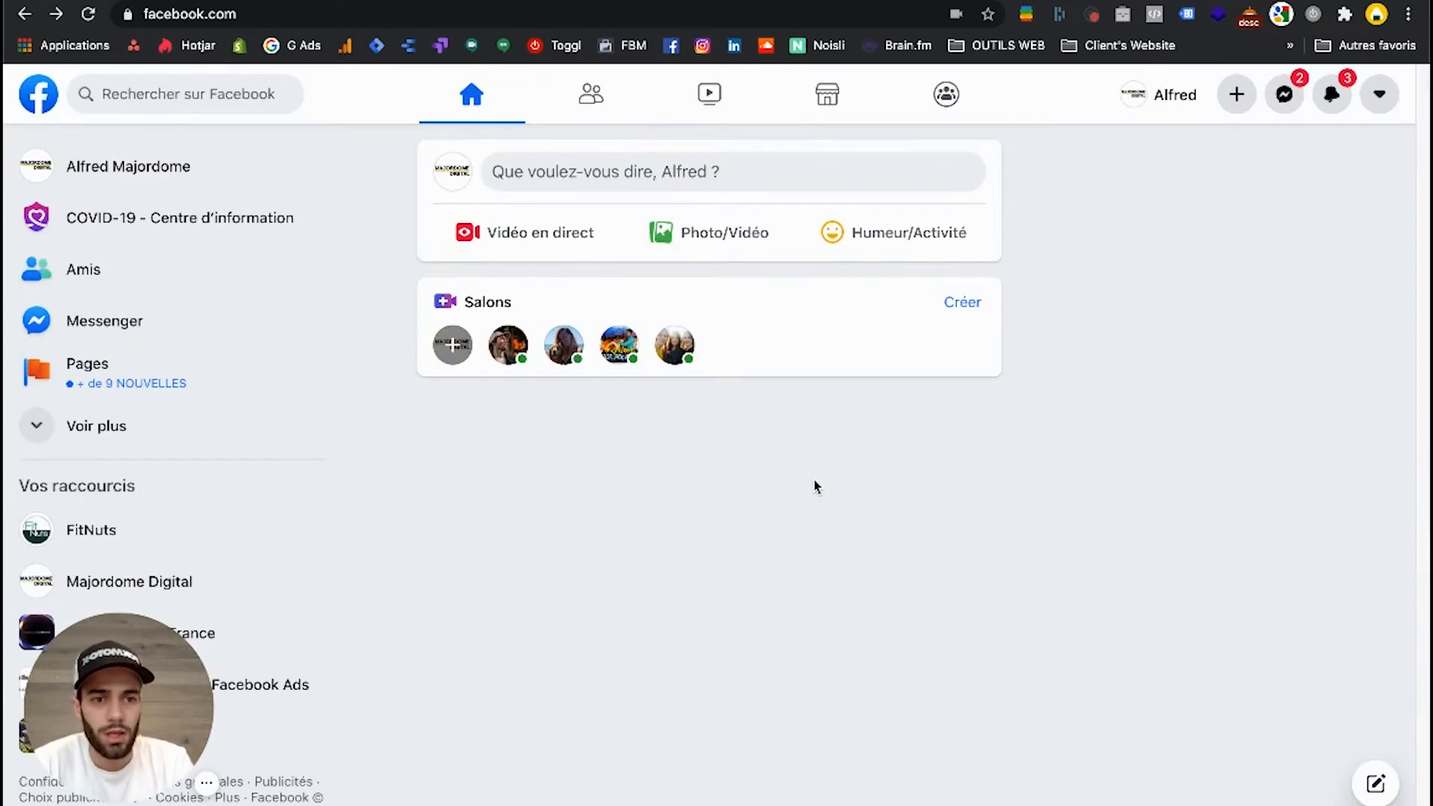
Switch to the browser window with the classic Facebook interface and open the list of managed Pages.
key(ctrl+Up)
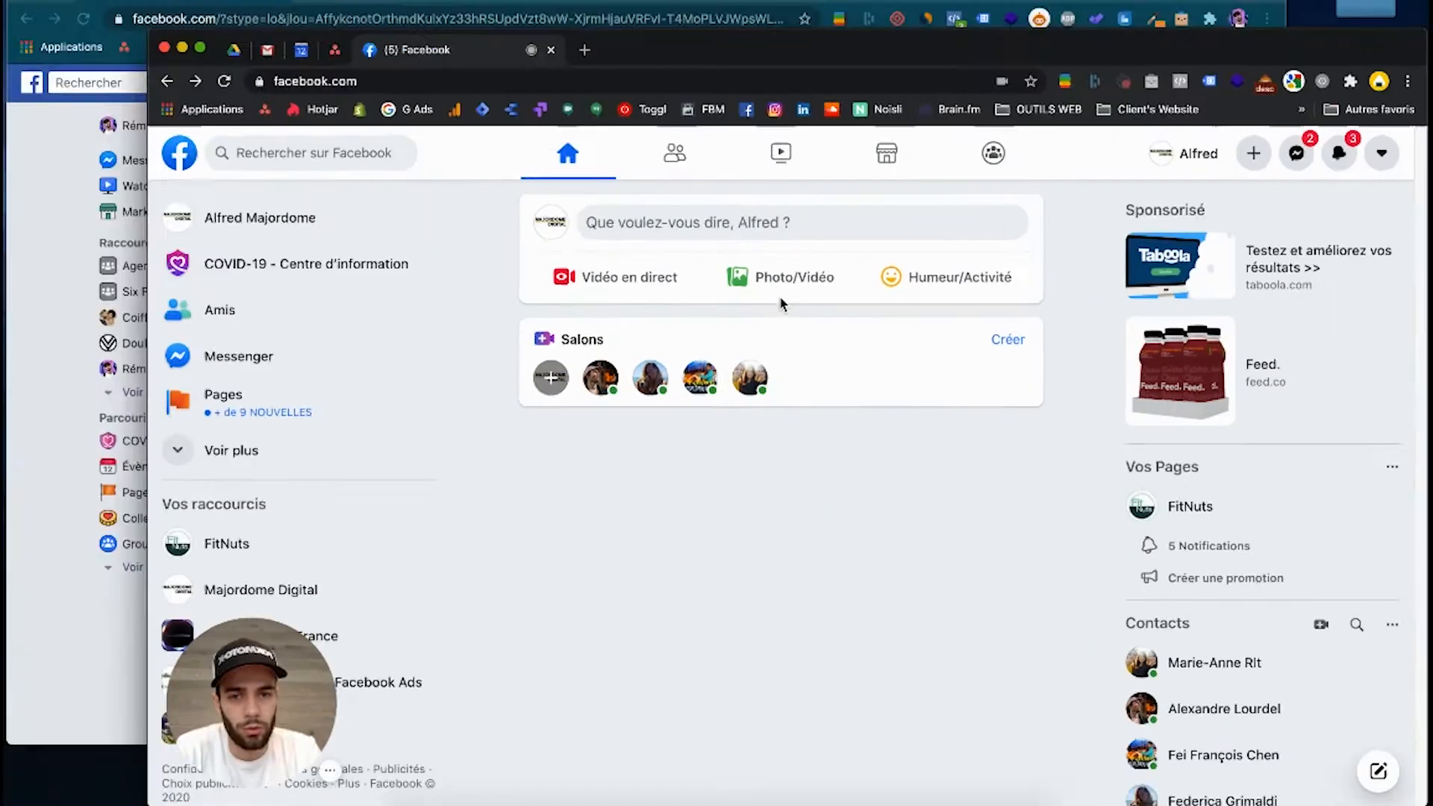
click(547, 244)
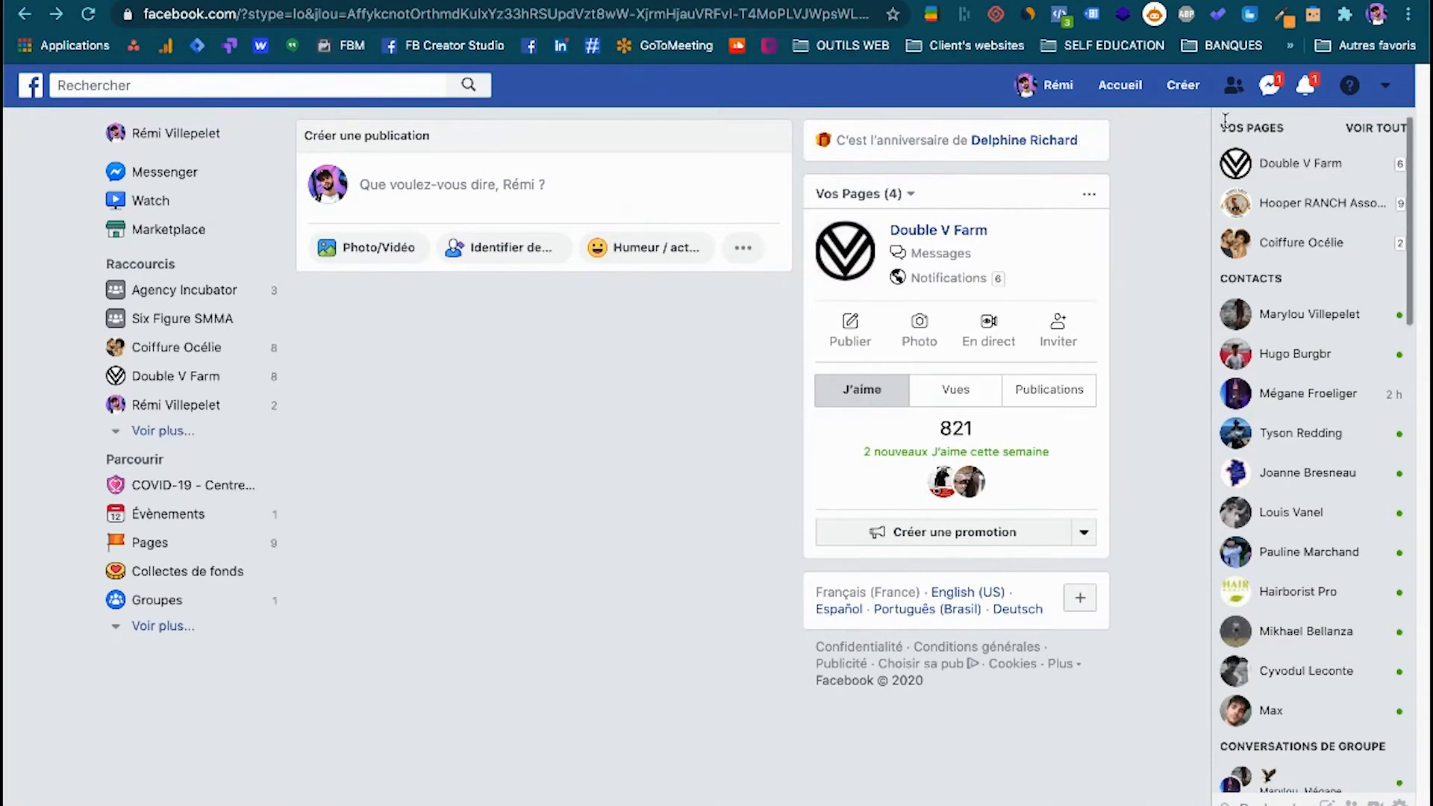
click(1387, 89)
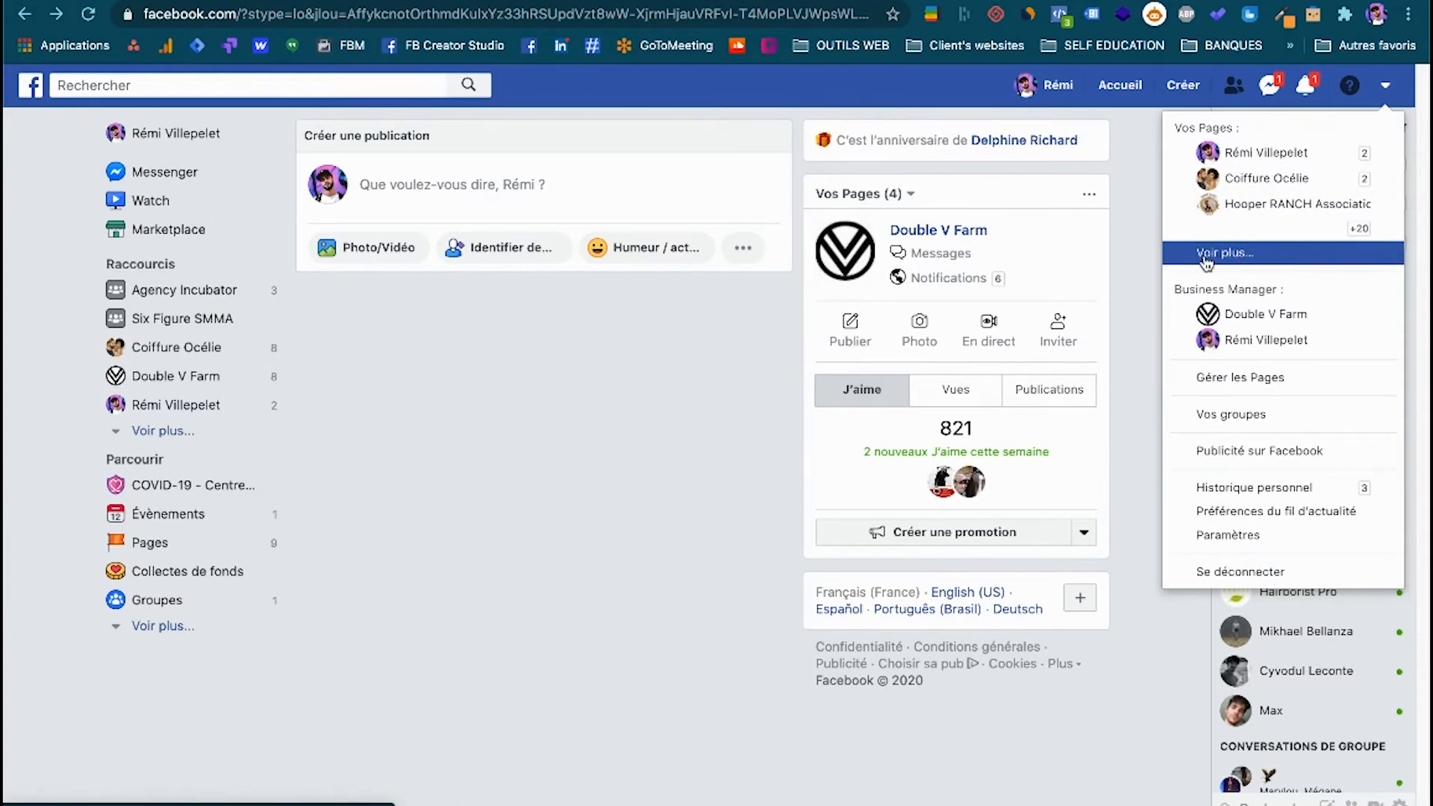
click(1246, 375)
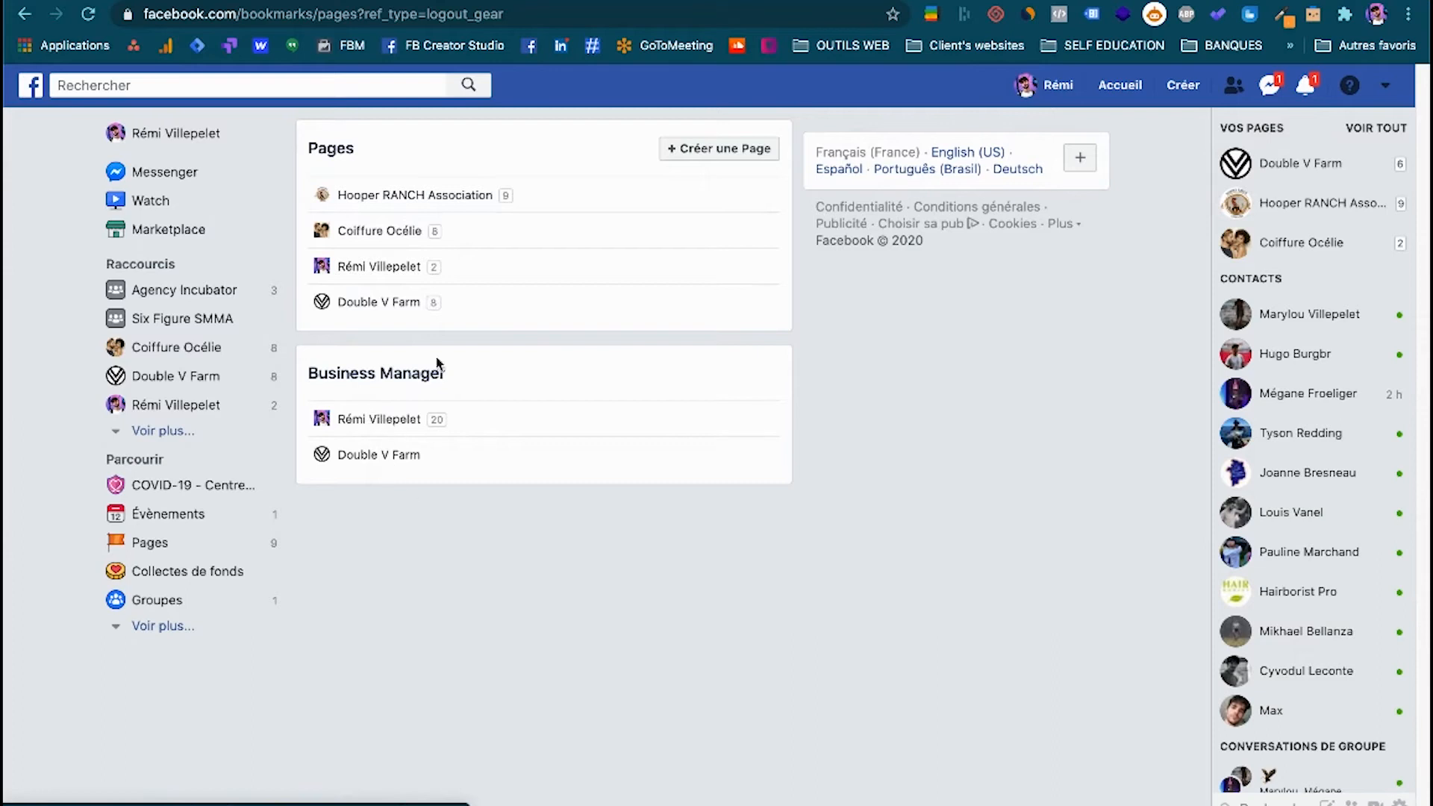
Start creating a Page and choose the "Entreprise ou marque" type.
click(703, 149)
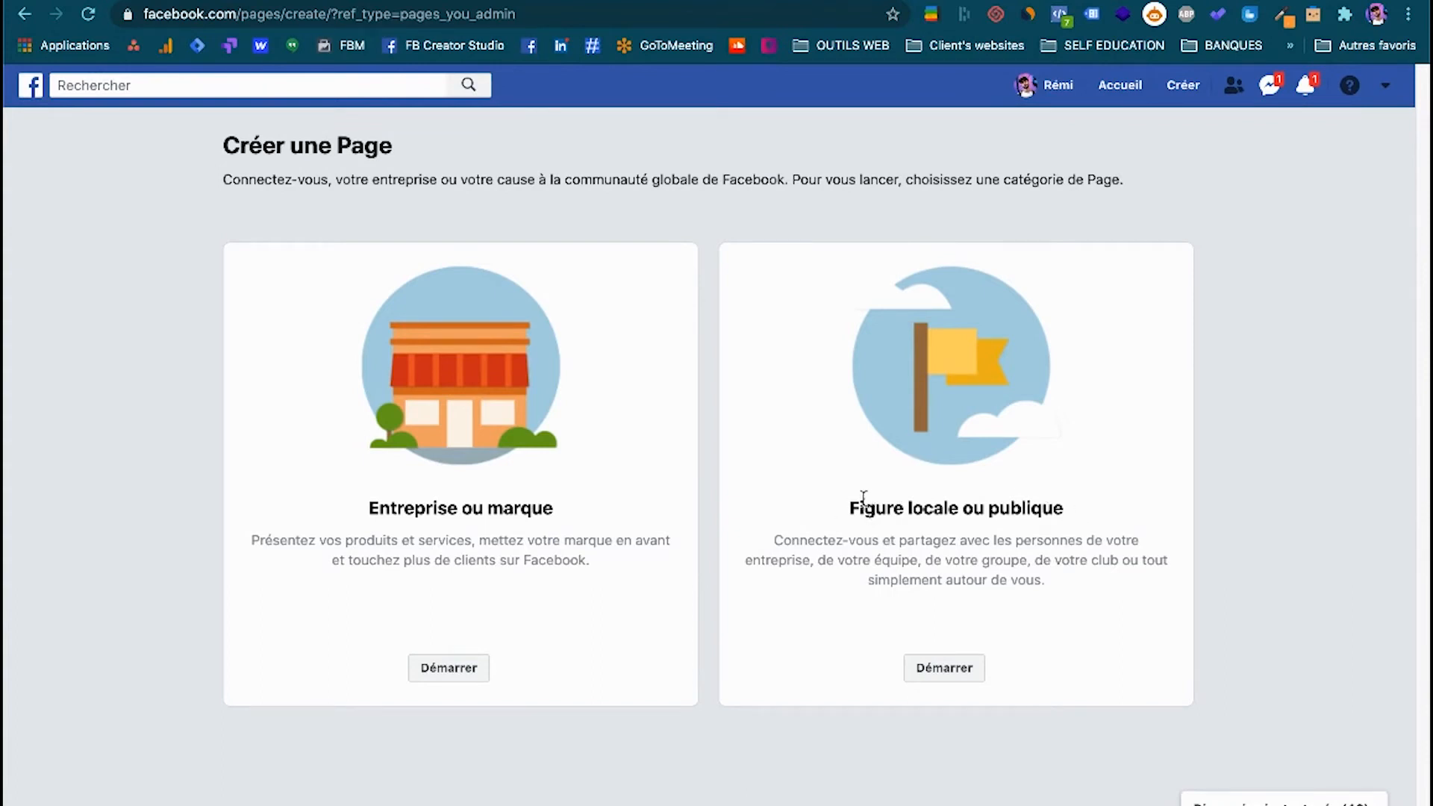
drag(849, 507, 956, 510)
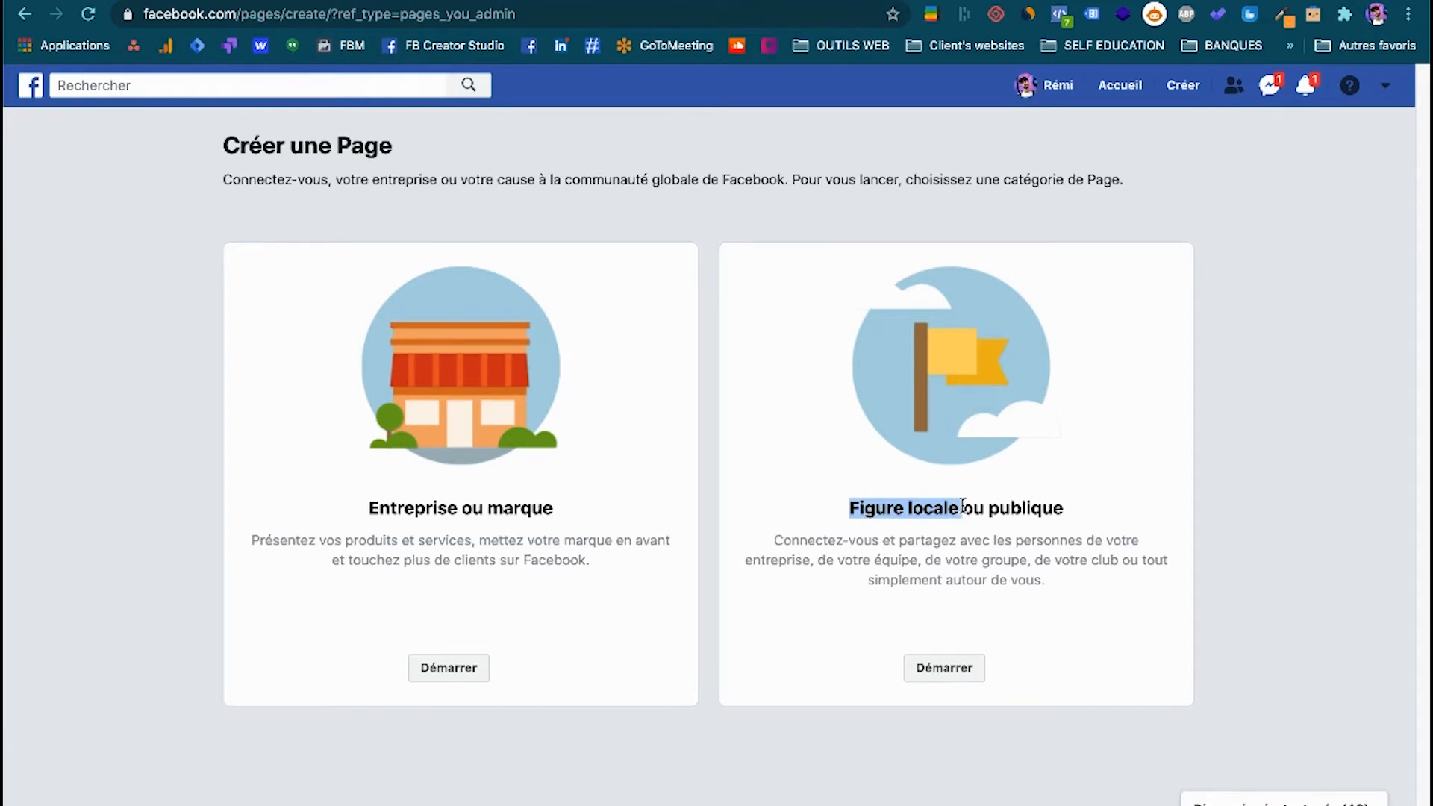
click(963, 507)
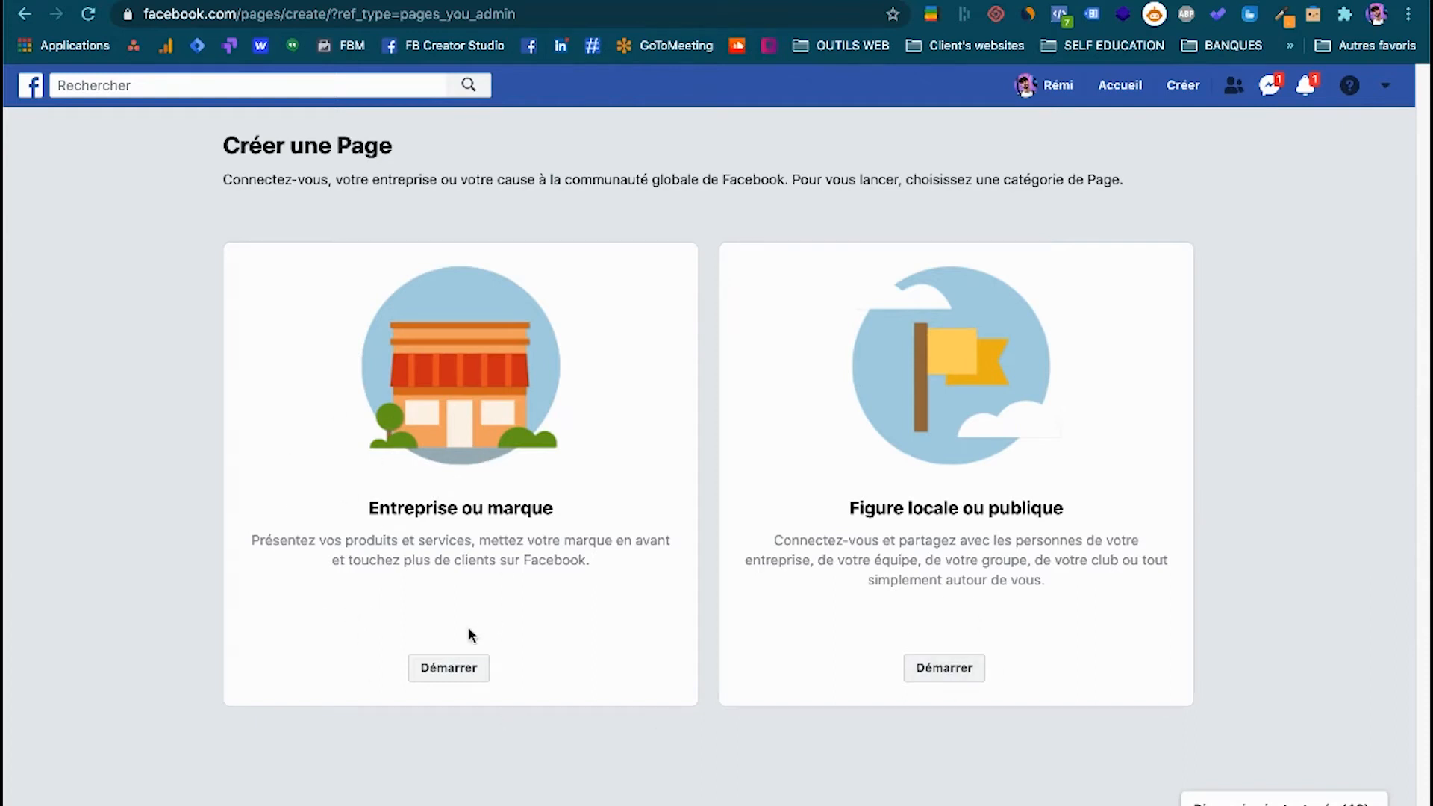
click(442, 675)
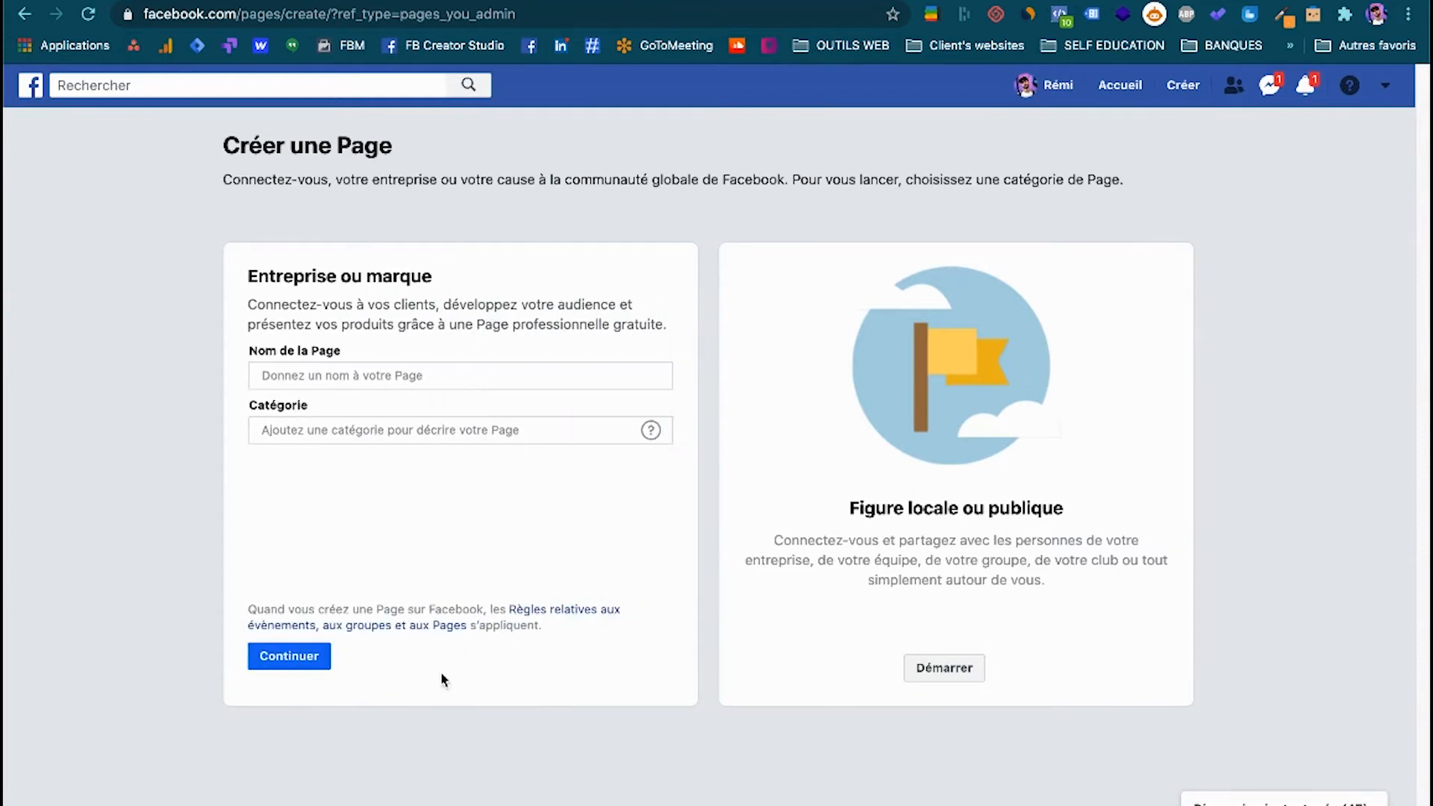
Enter "Helmet Design" as the Page name and activate the category field.
click(344, 374)
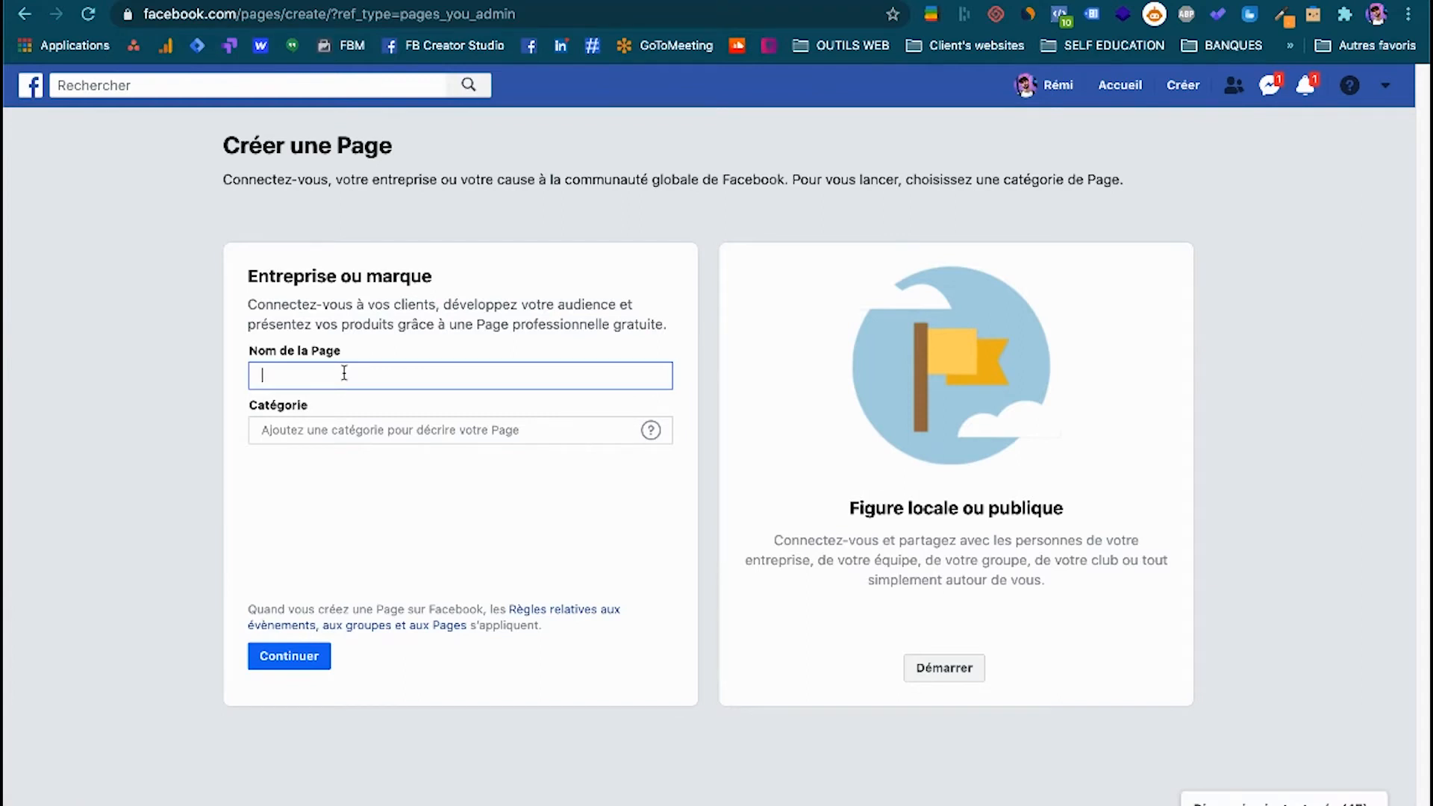
text(Helmet Design)
click(353, 438)
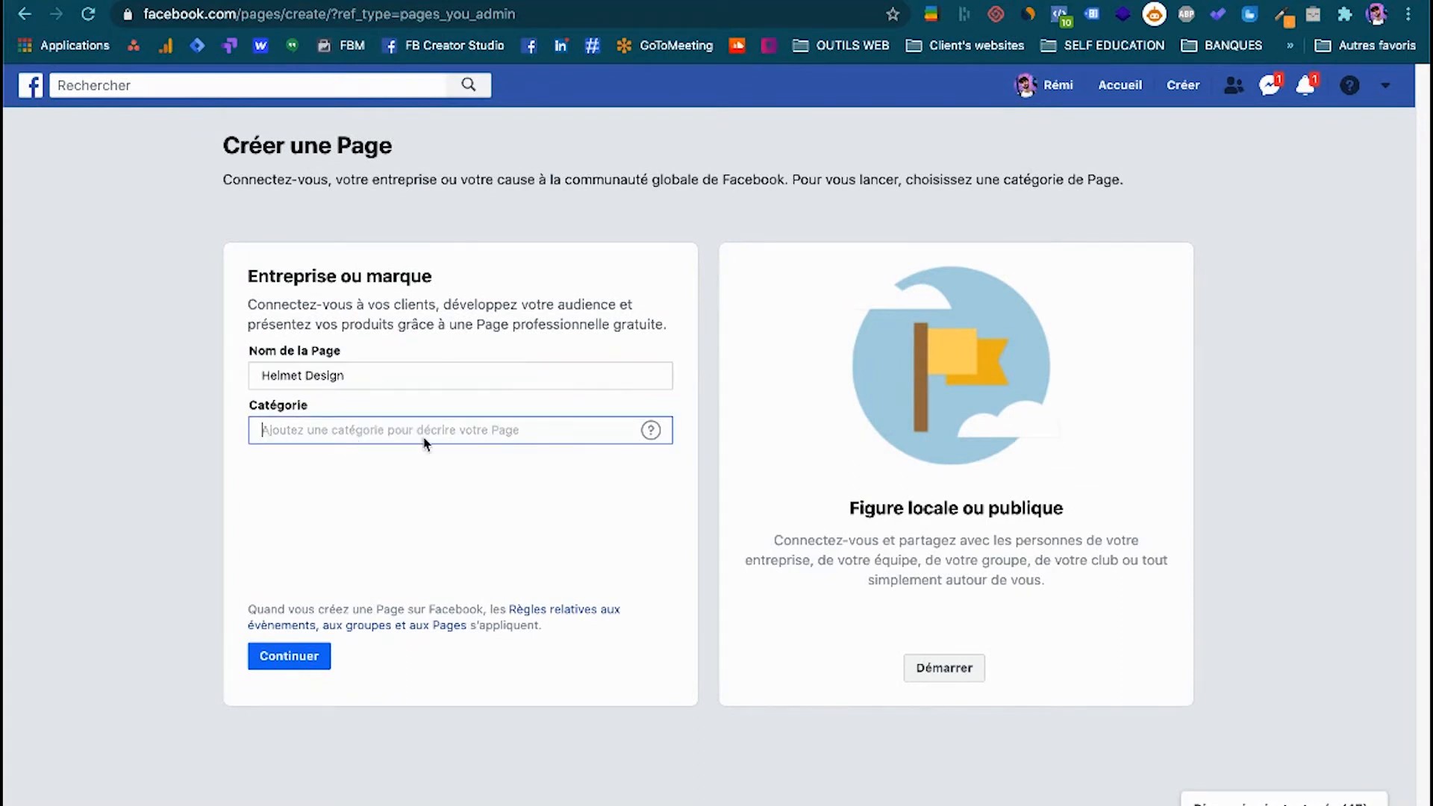
text(Accessoi)
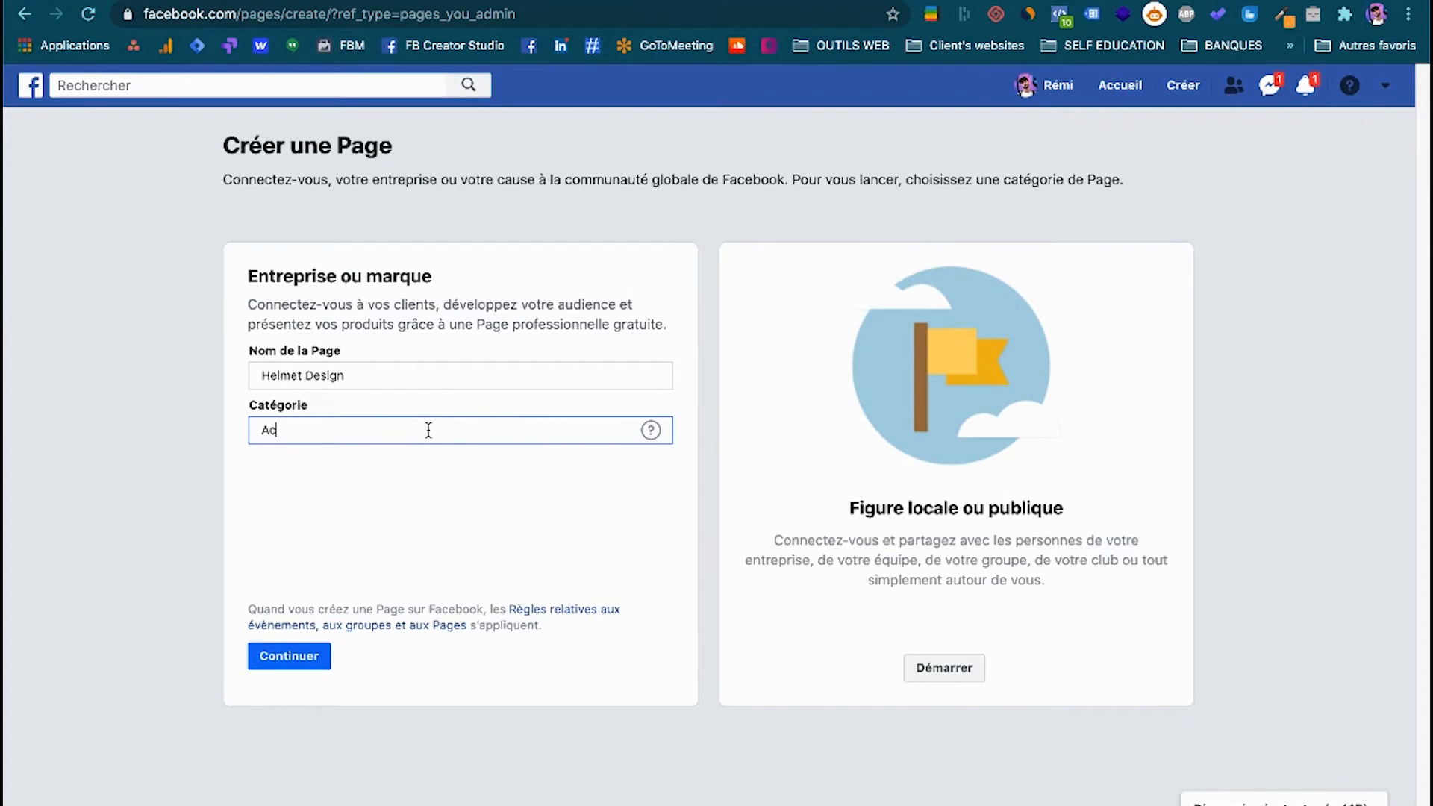
key(BackSpace)
key(BackSpace)
key(BackSpace)
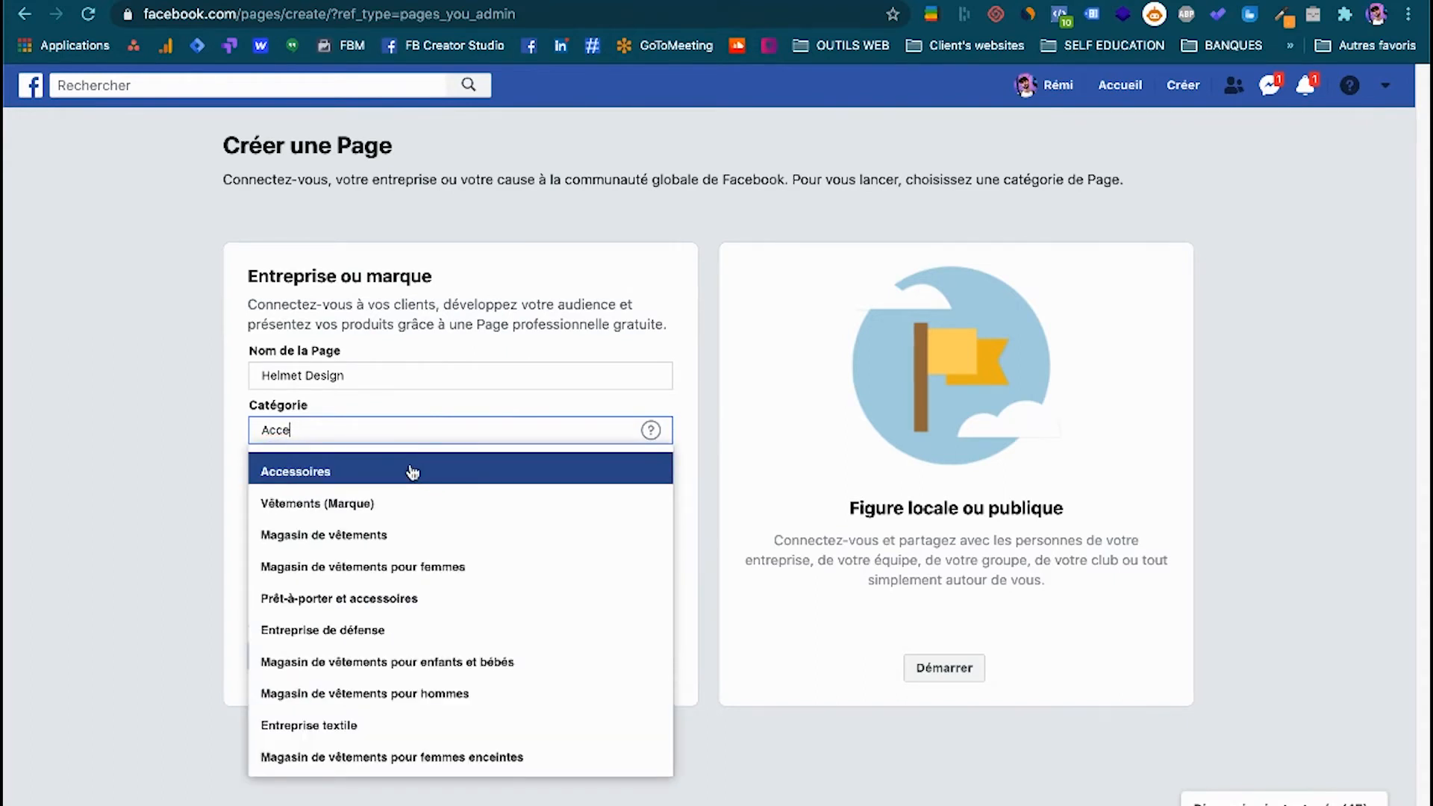
key(BackSpace)
key(BackSpace)
Search the Page categories for "moto" and choose "Magasin de sports automobiles".
text(moto)
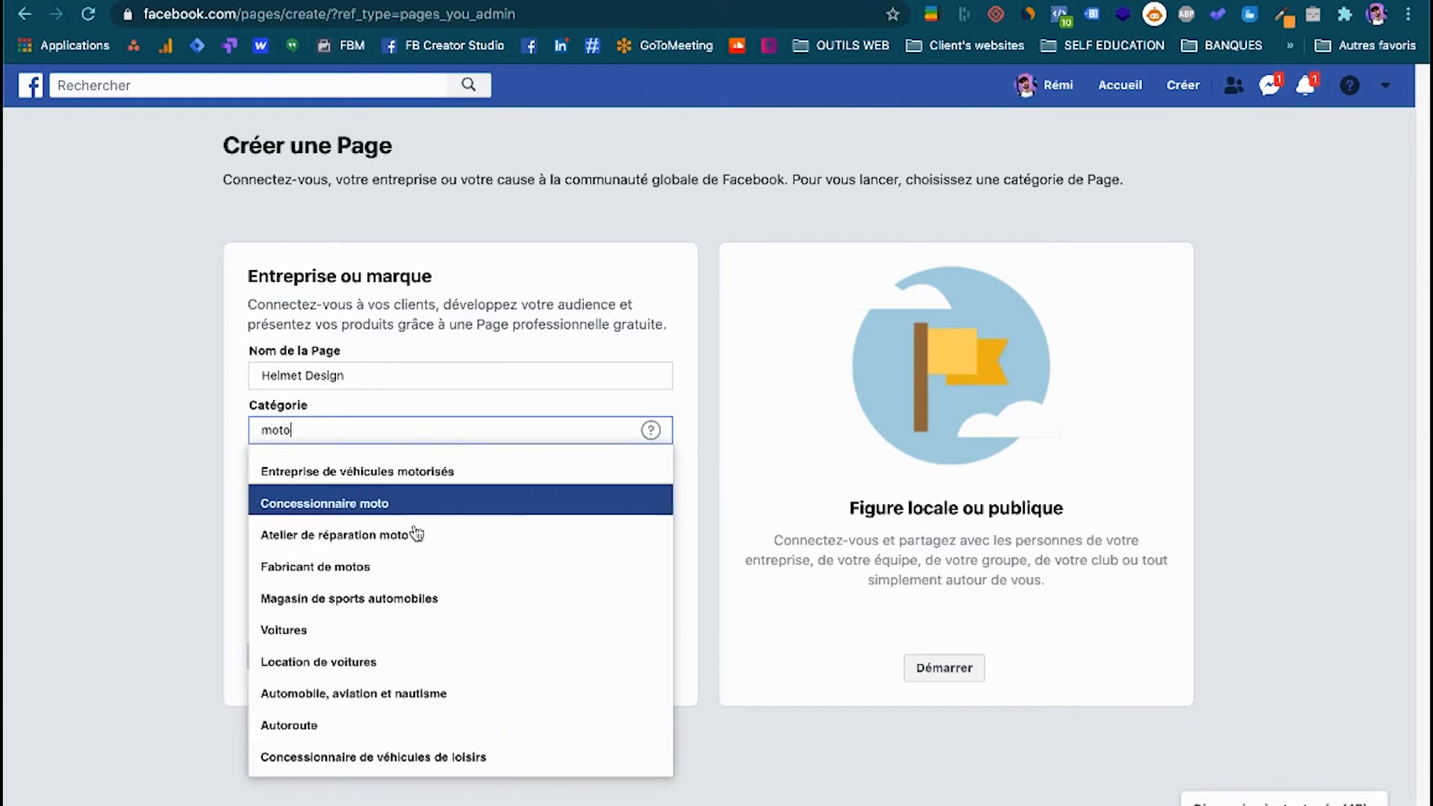
click(327, 608)
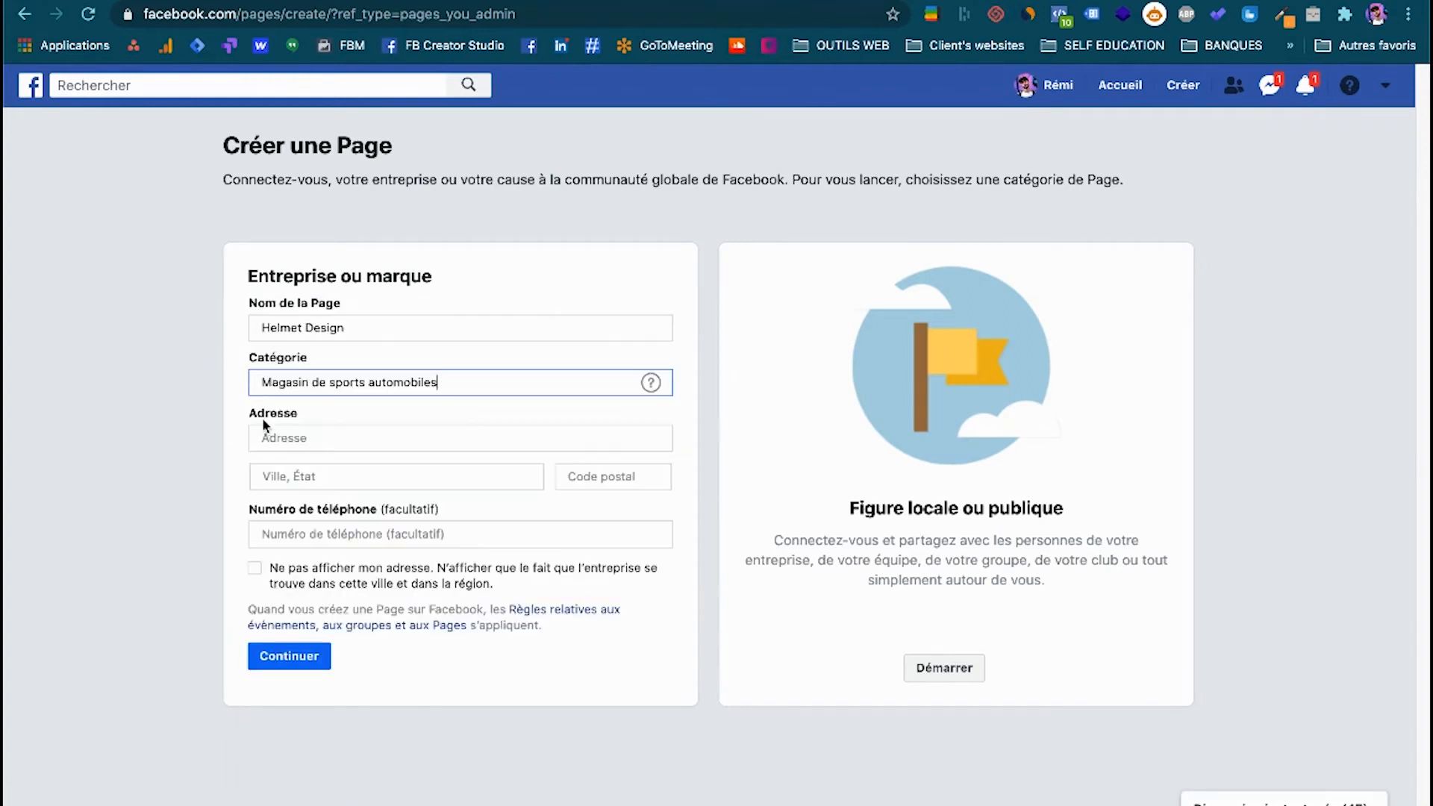
triple_click(471, 393)
triple_click(469, 381)
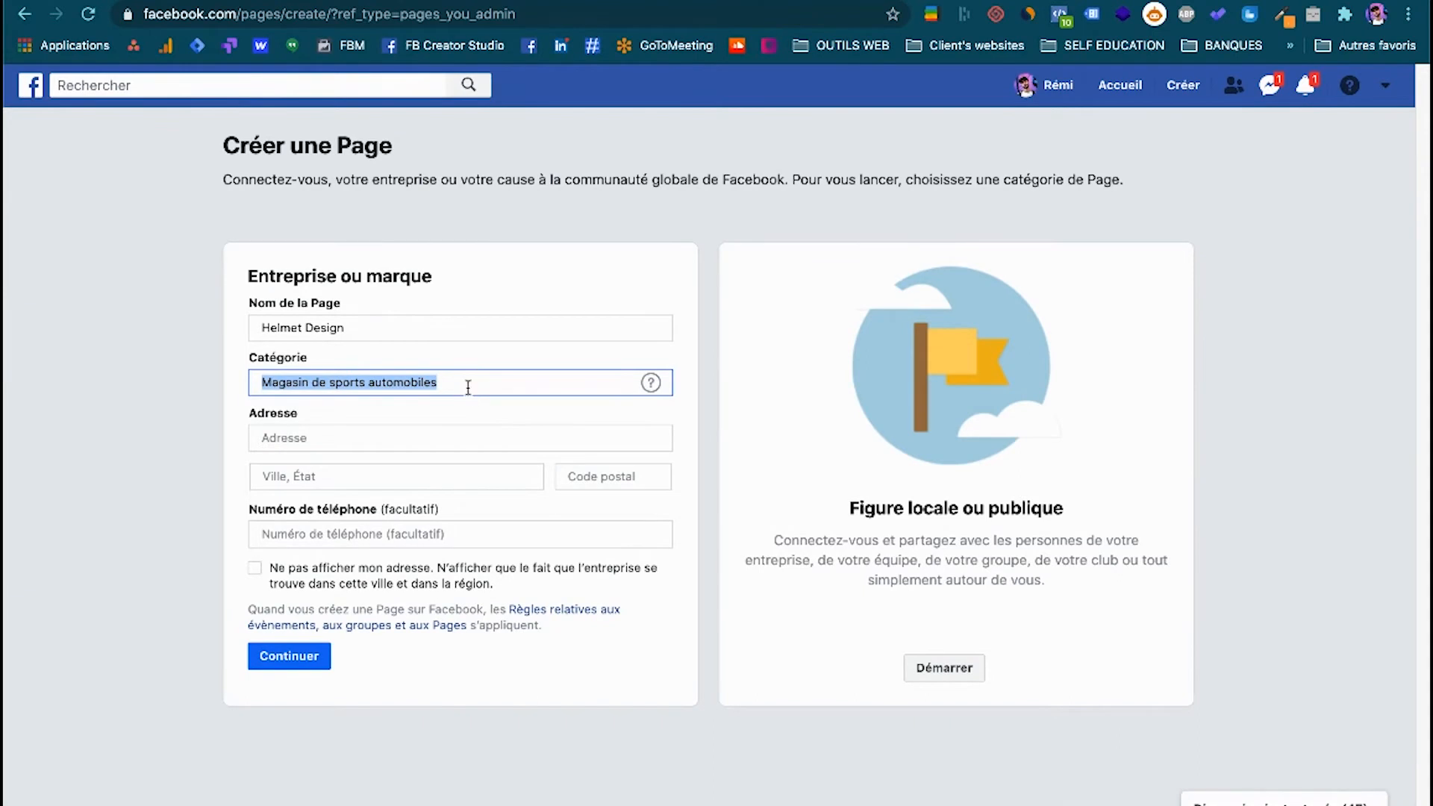
Fill in the business's street address, city and postal code.
click(364, 441)
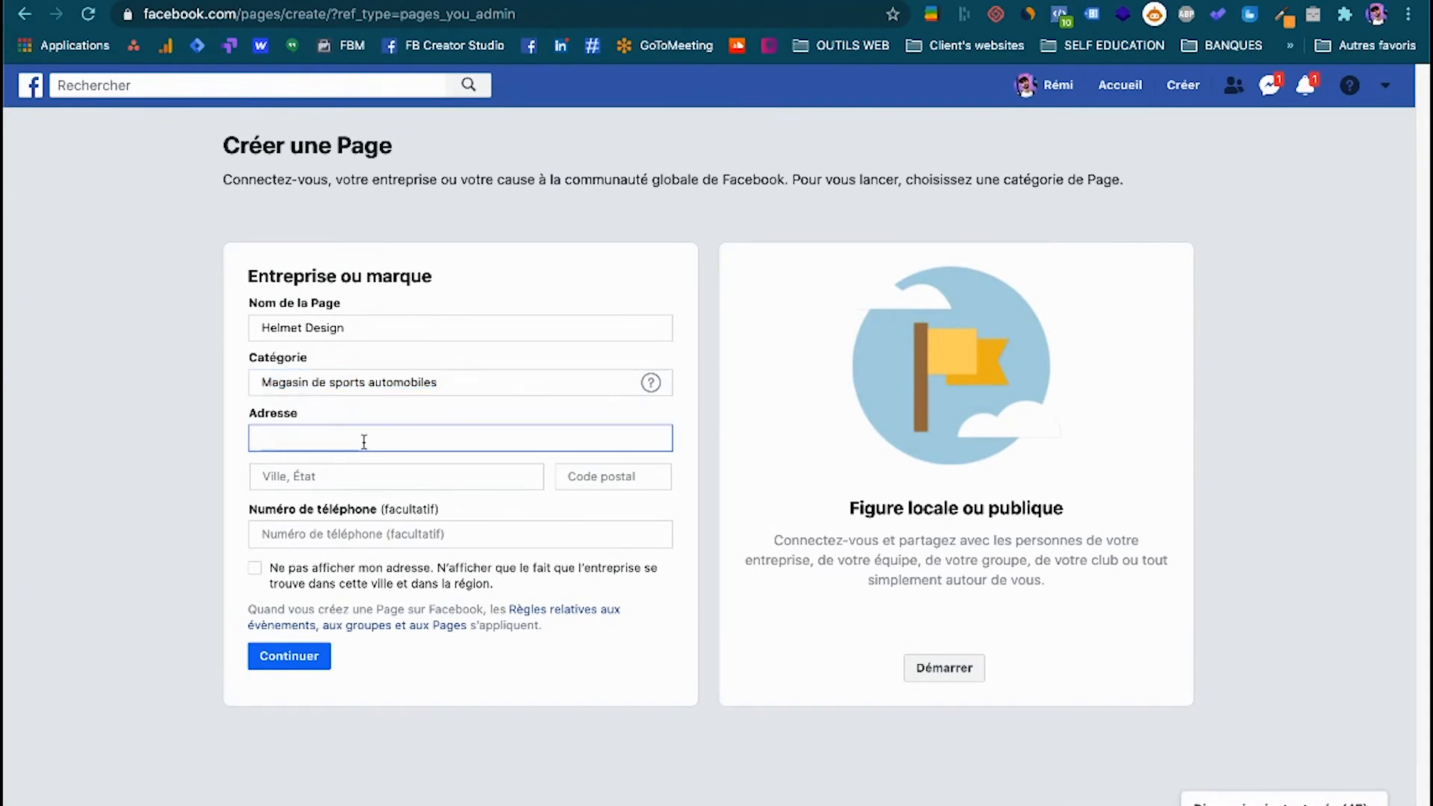
click(374, 472)
text(Paris)
click(599, 478)
text(75014)
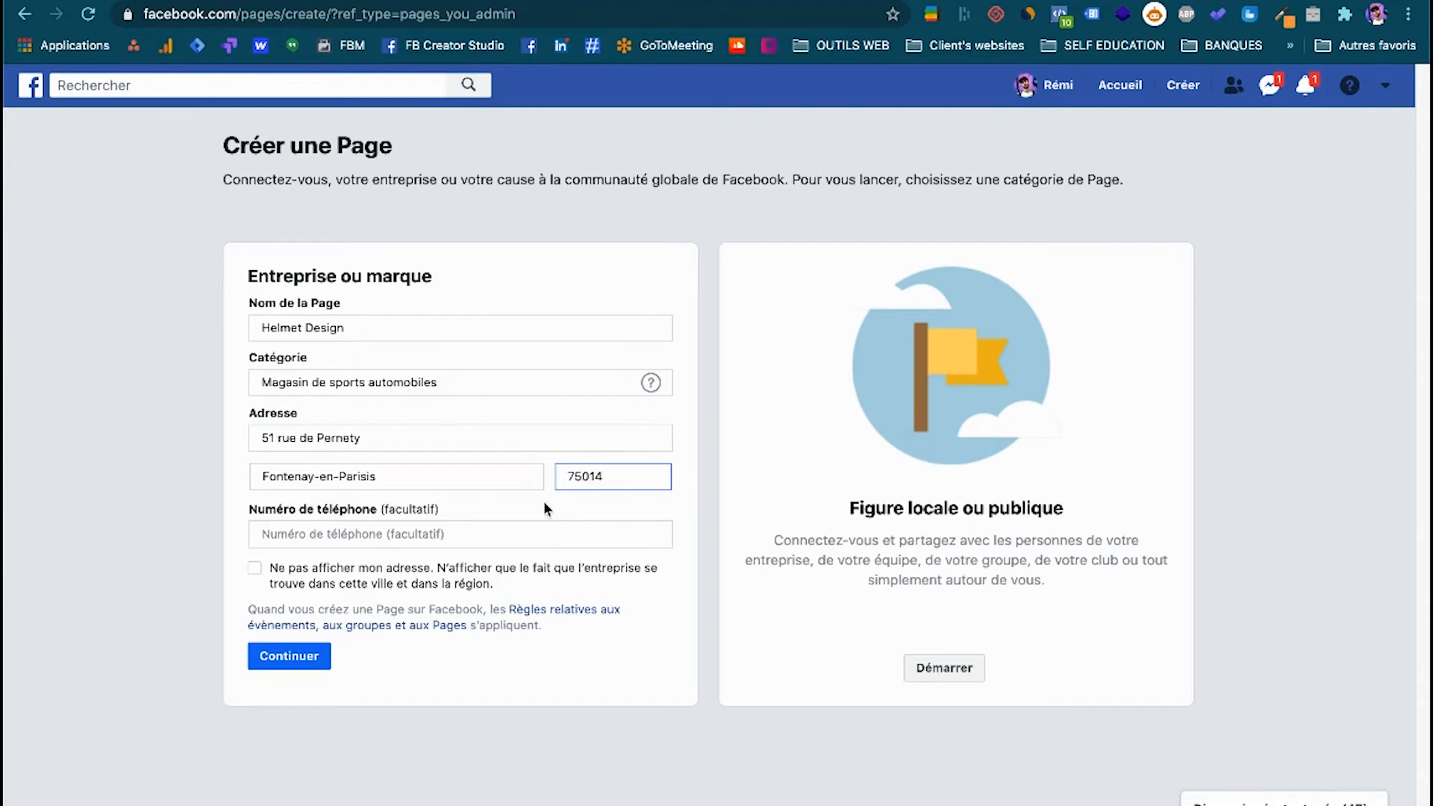
Leave the optional phone number empty, choose not to display the business's address, and continue with the Page creation.
click(436, 533)
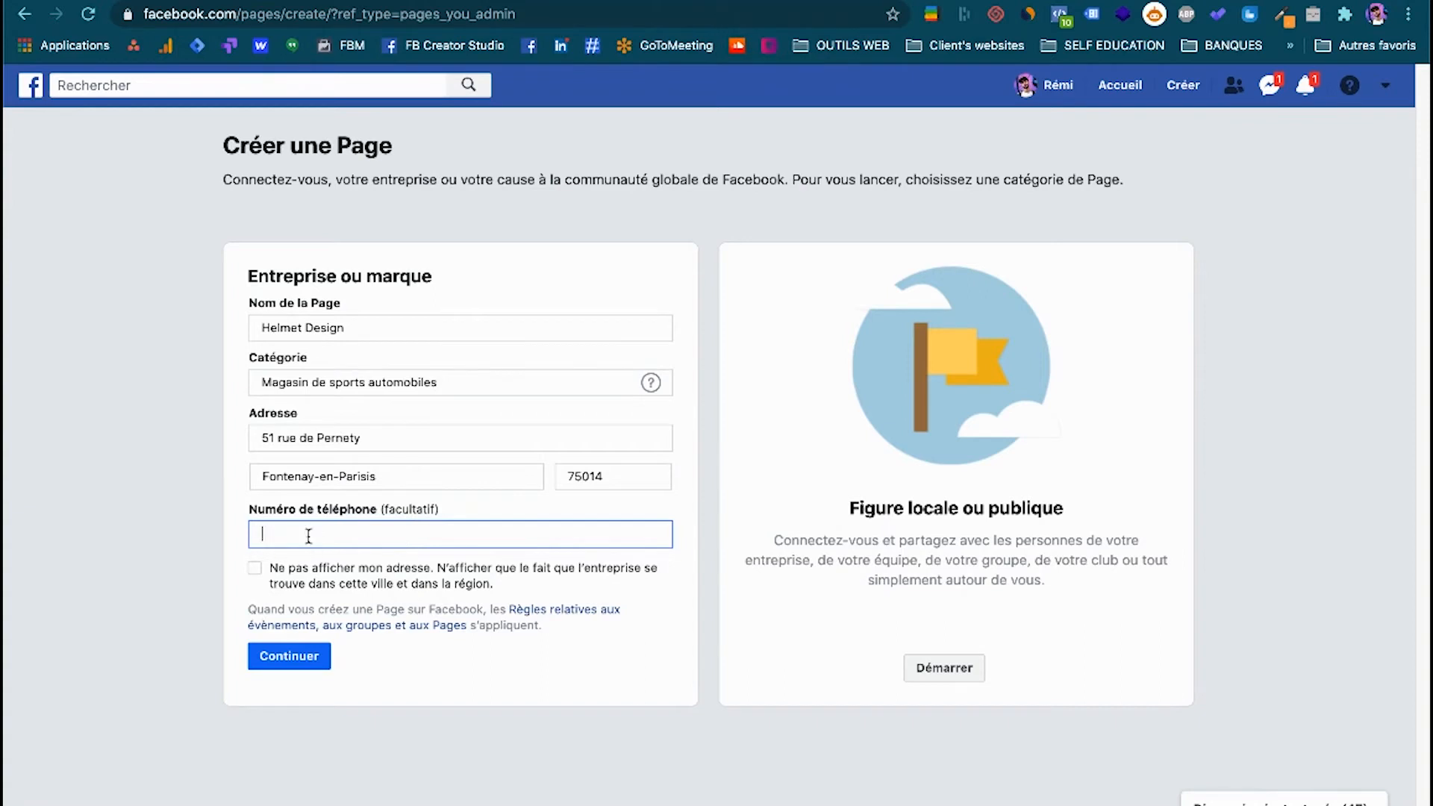
click(254, 570)
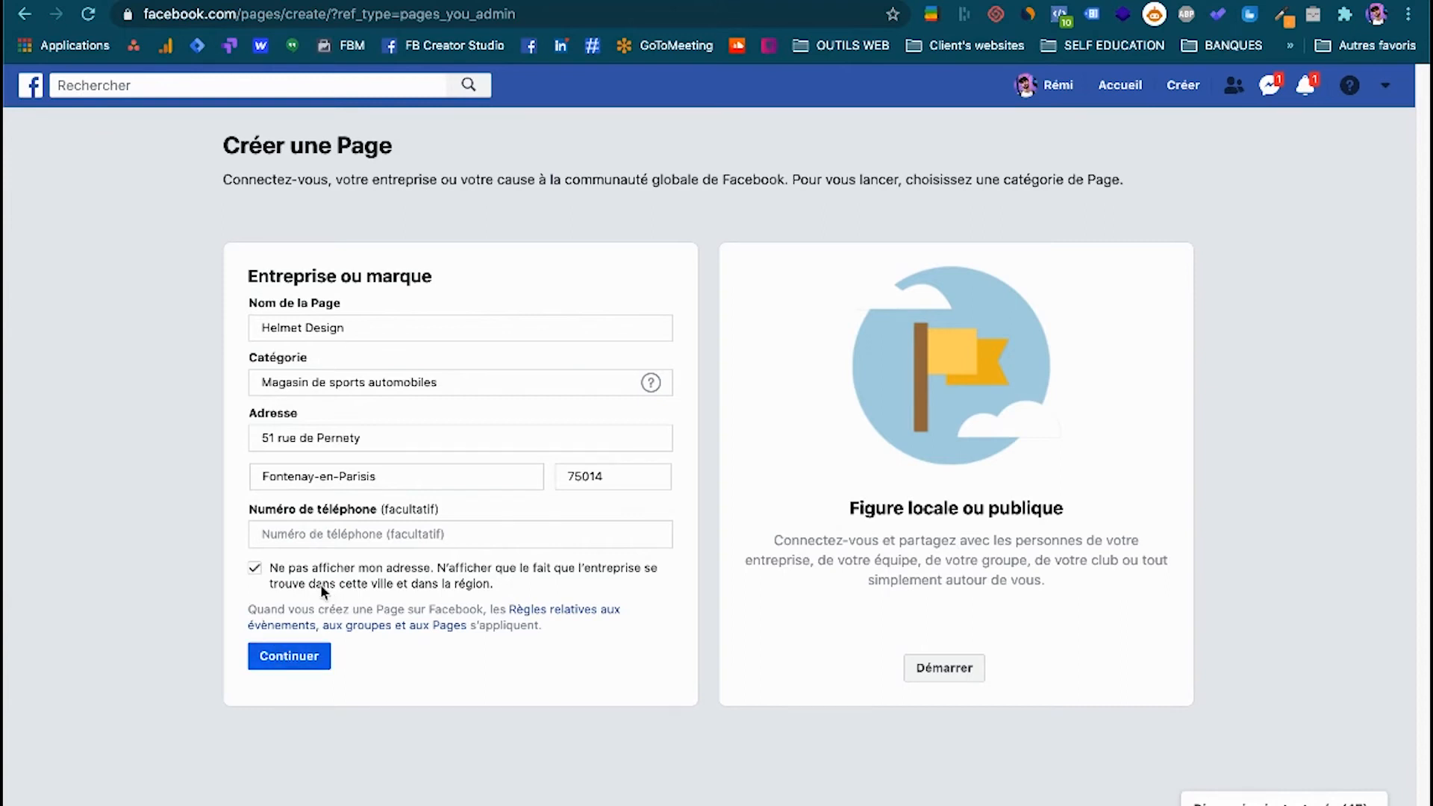
click(286, 655)
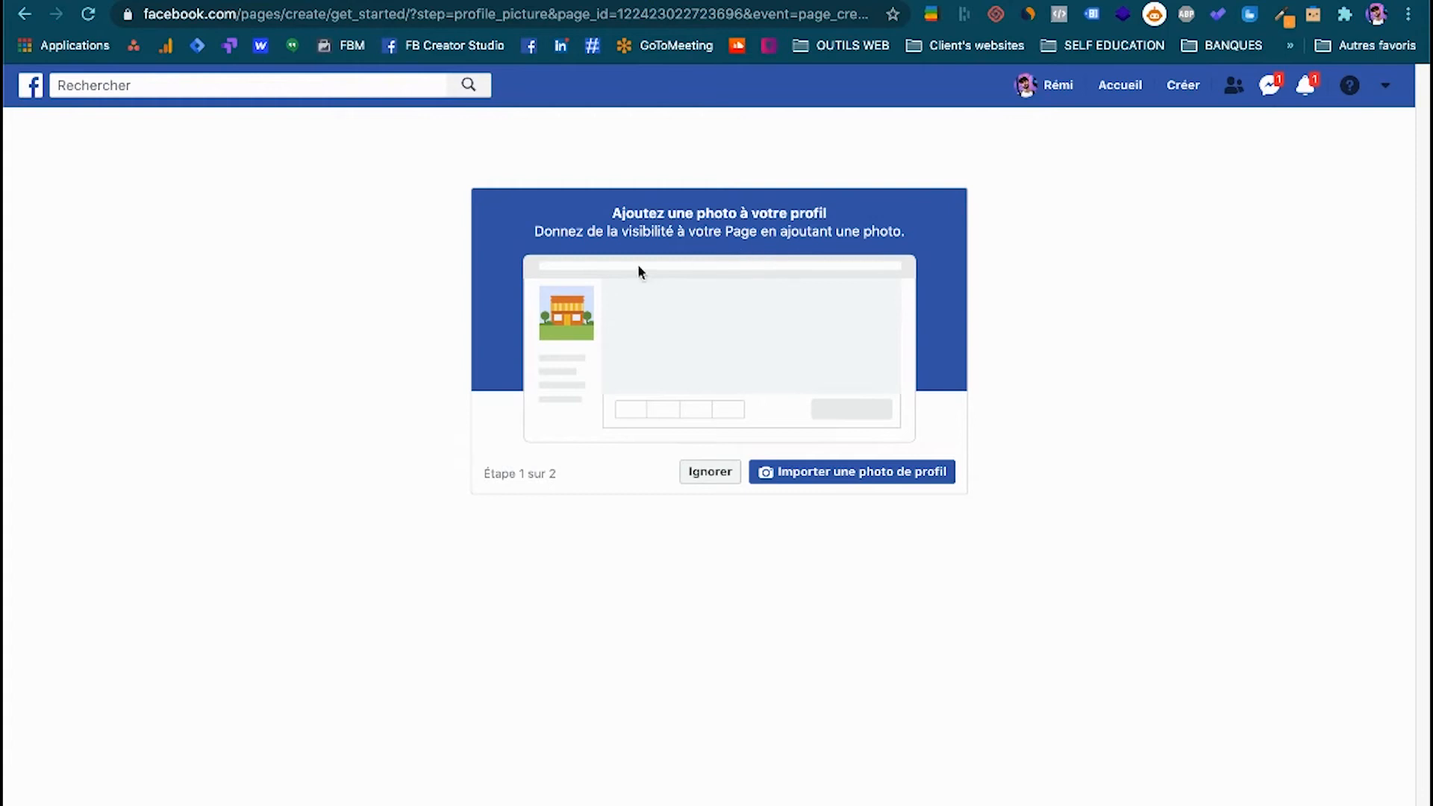
Skip adding both the profile photo and the cover photo to finish creating the Page.
click(822, 476)
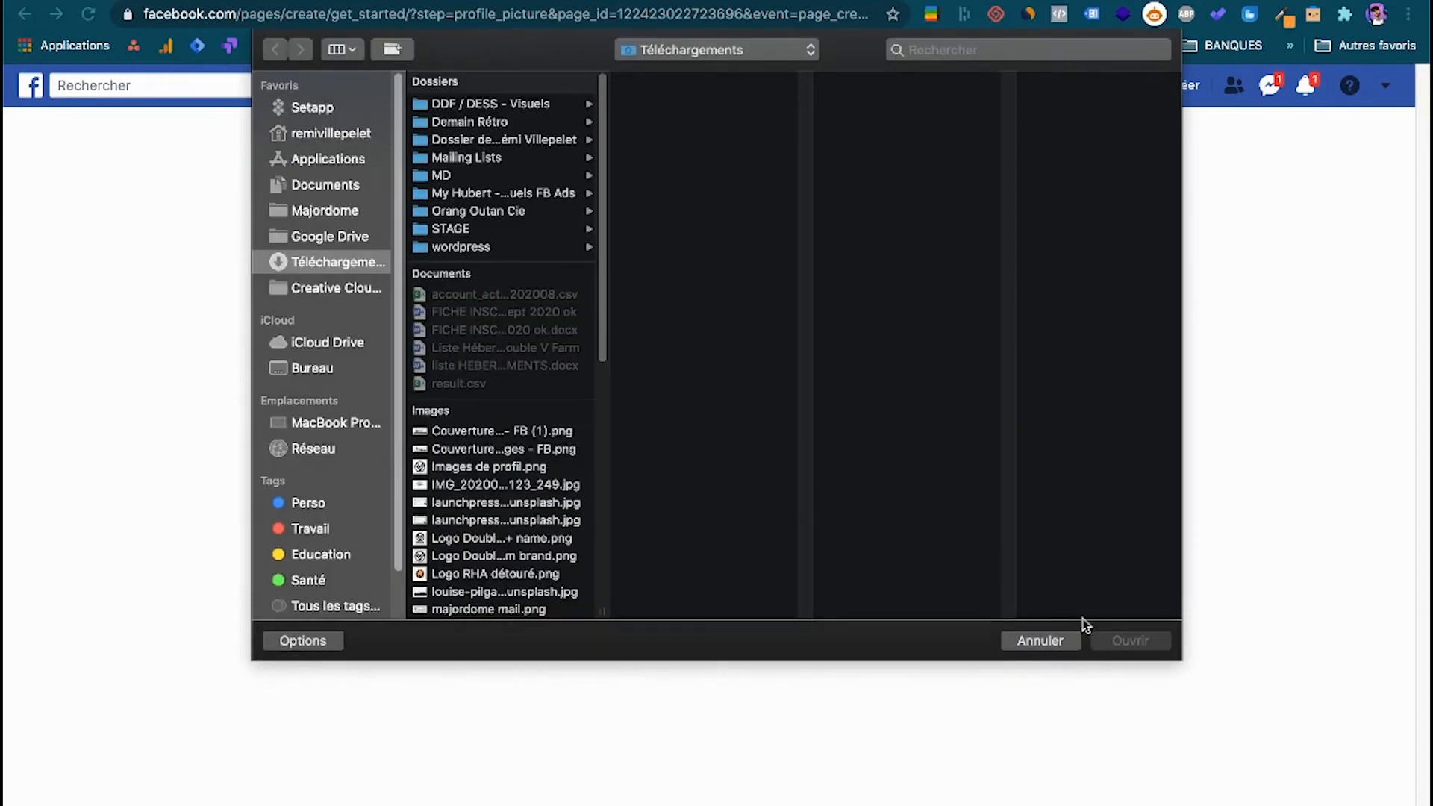
click(1034, 641)
click(709, 478)
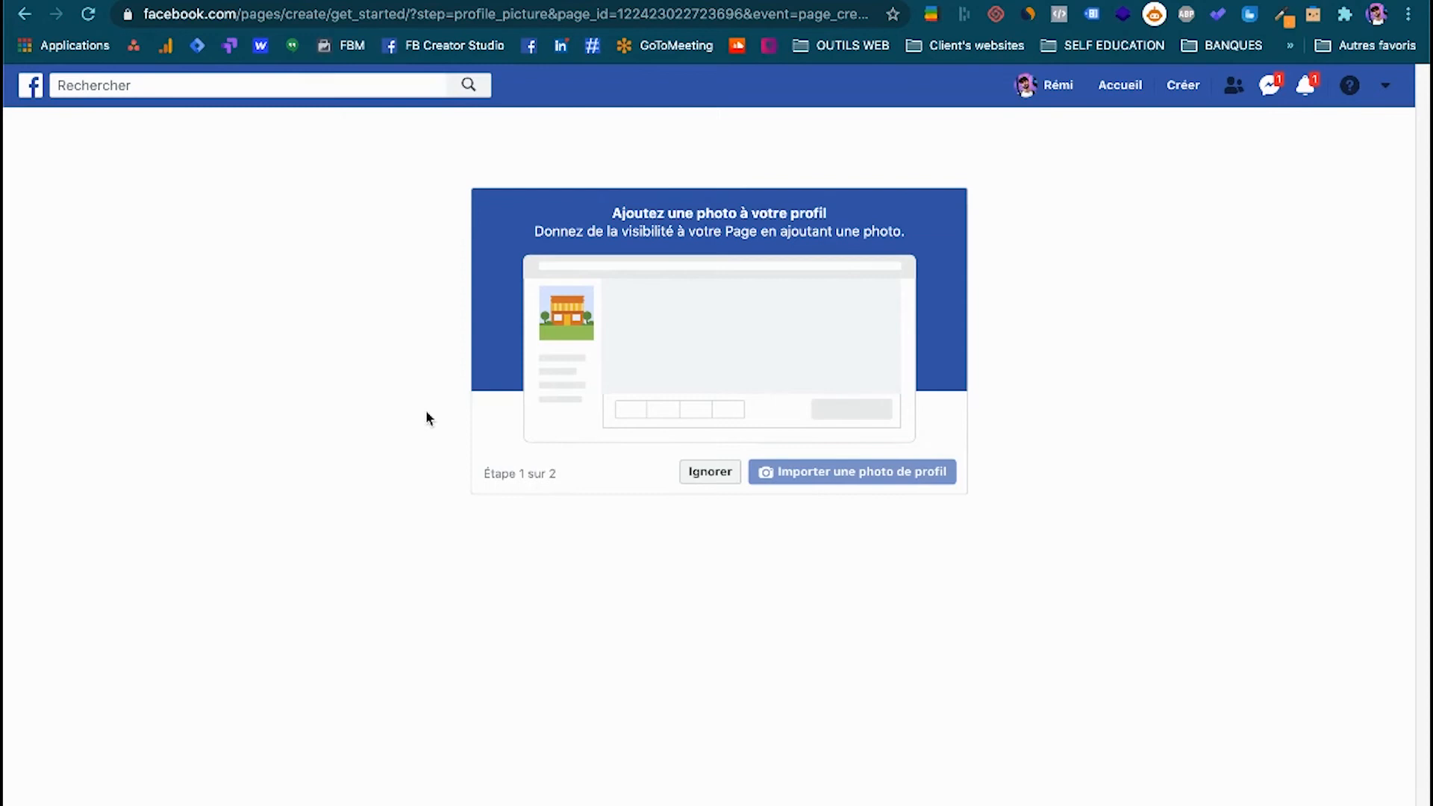
click(708, 472)
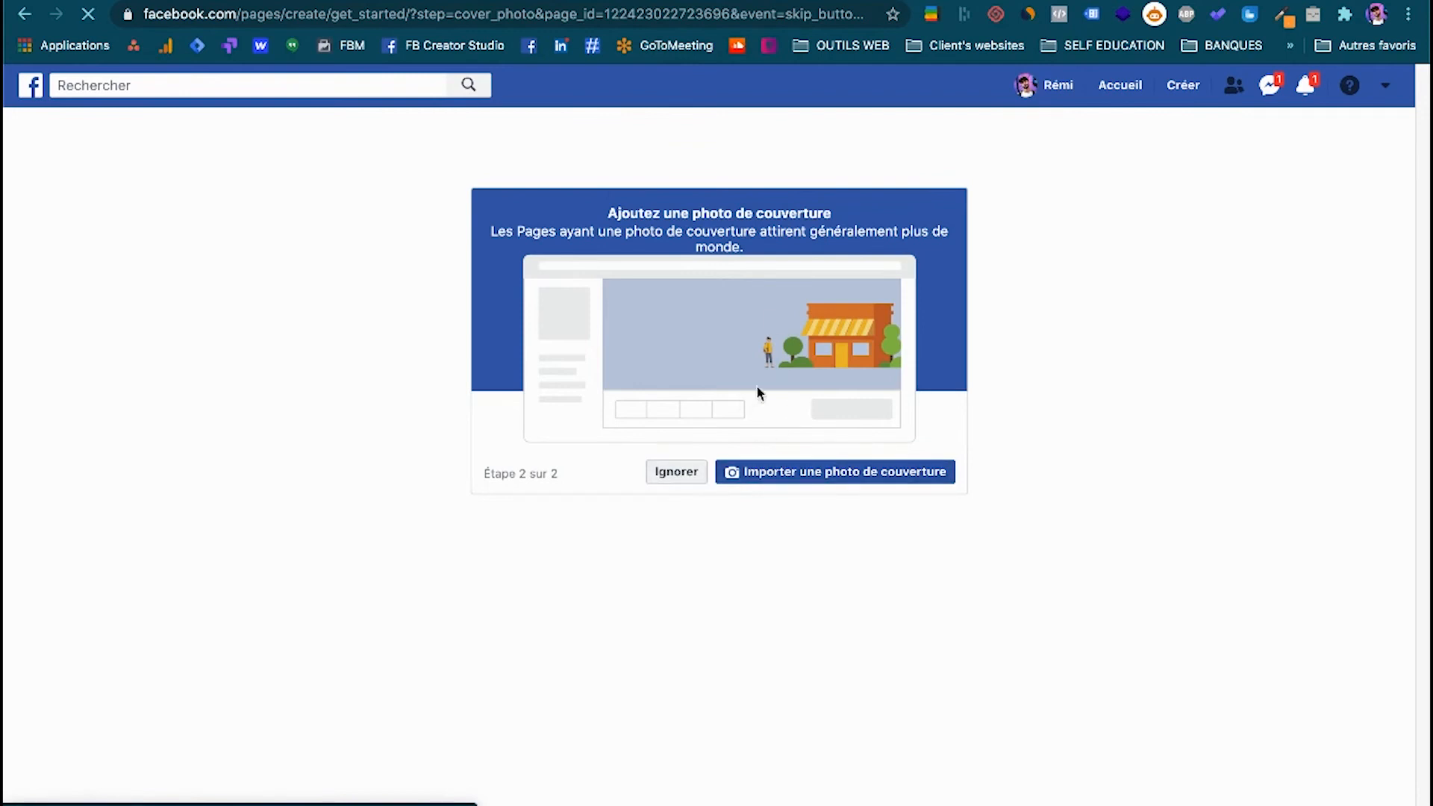
click(672, 475)
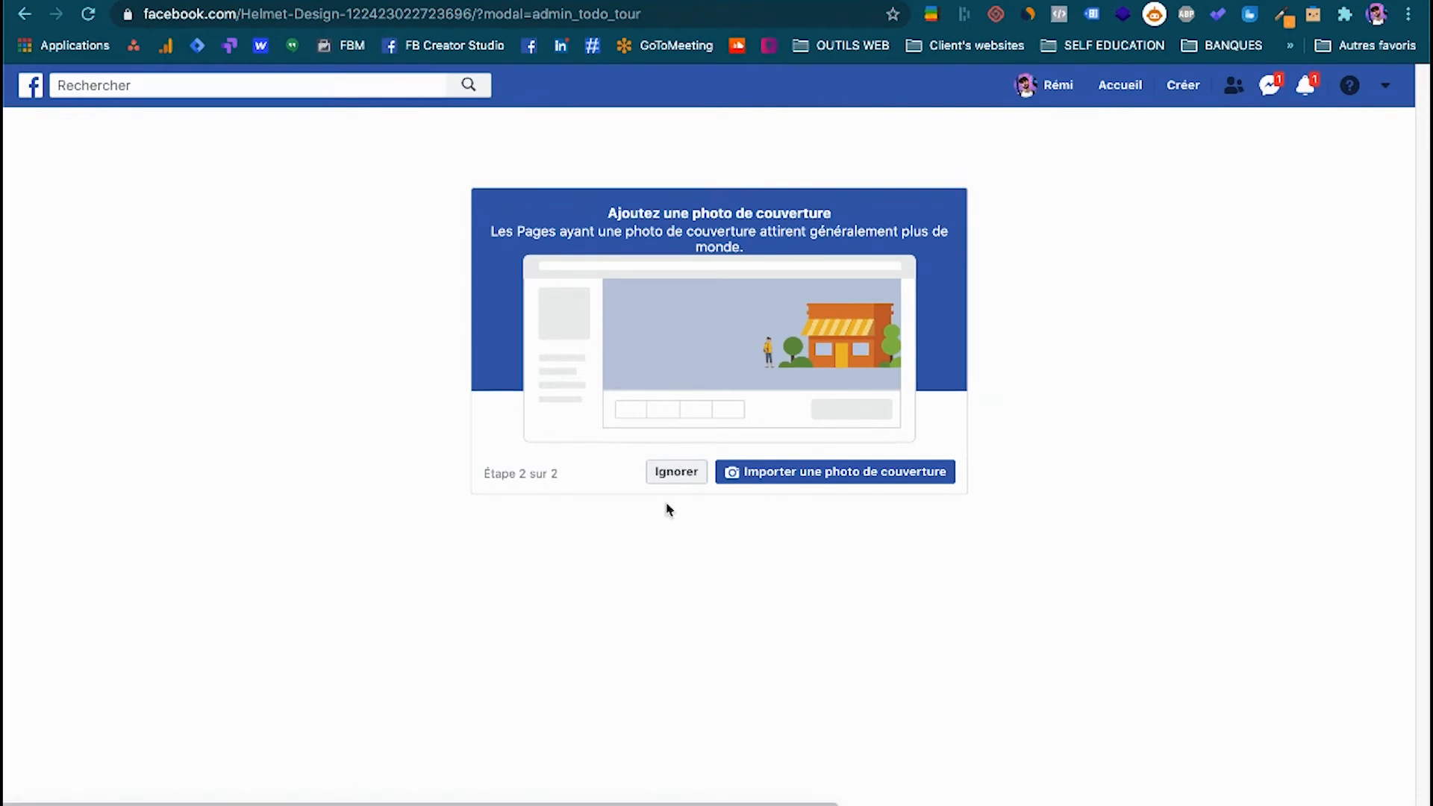
click(684, 482)
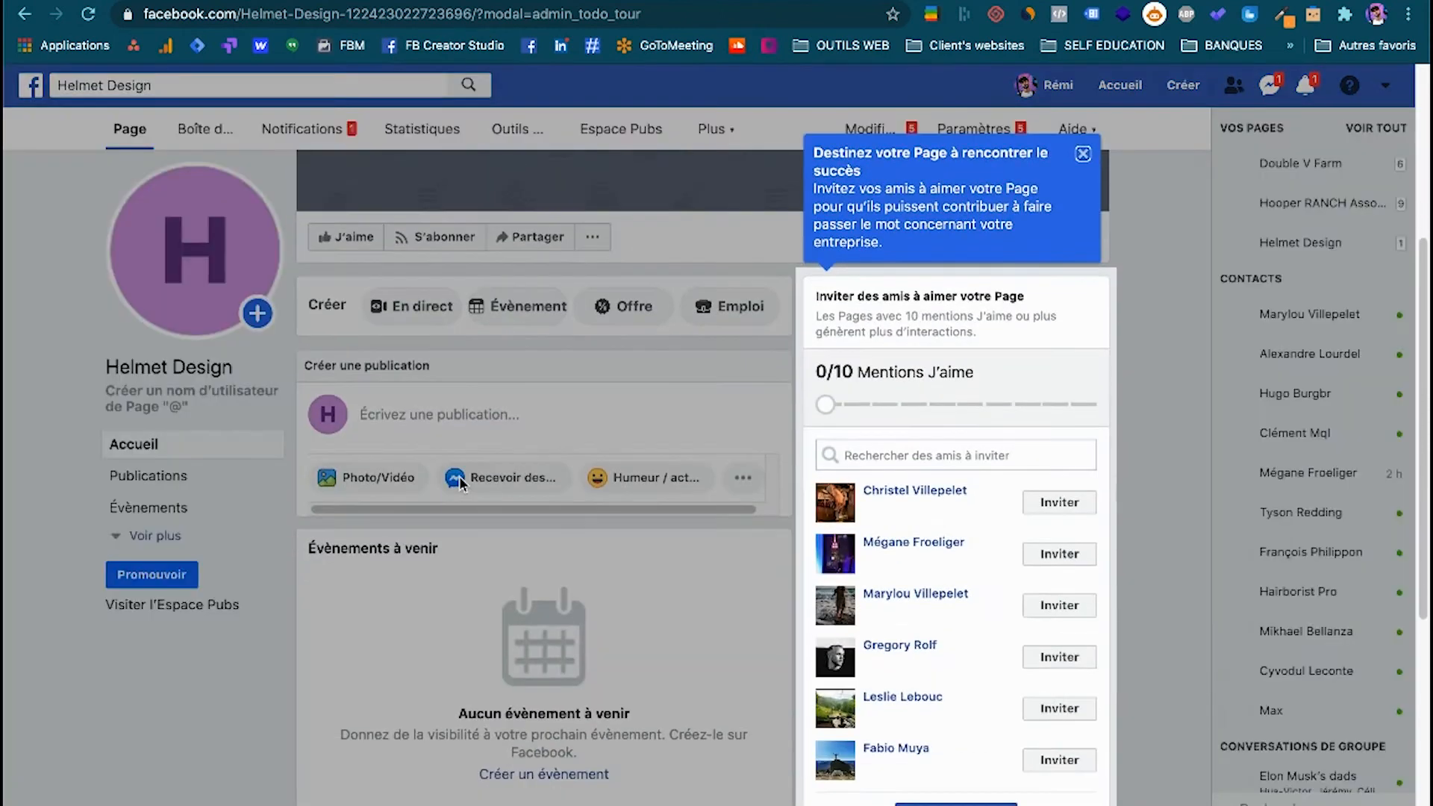
Dismiss the guided-tour tip about inviting friends and look over the new Helmet Design Page up to its cover area.
scroll(909, 485, down, 1)
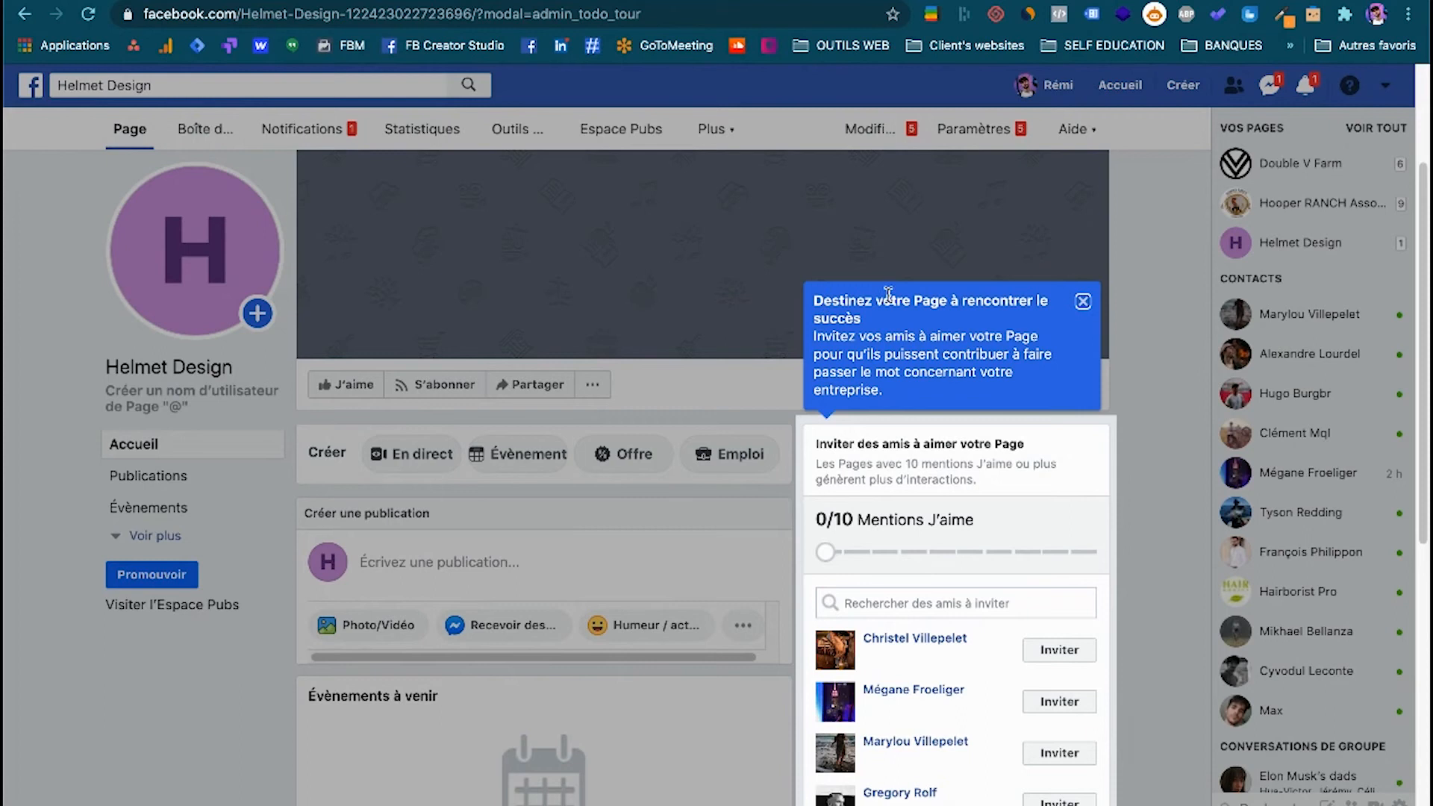
click(1083, 300)
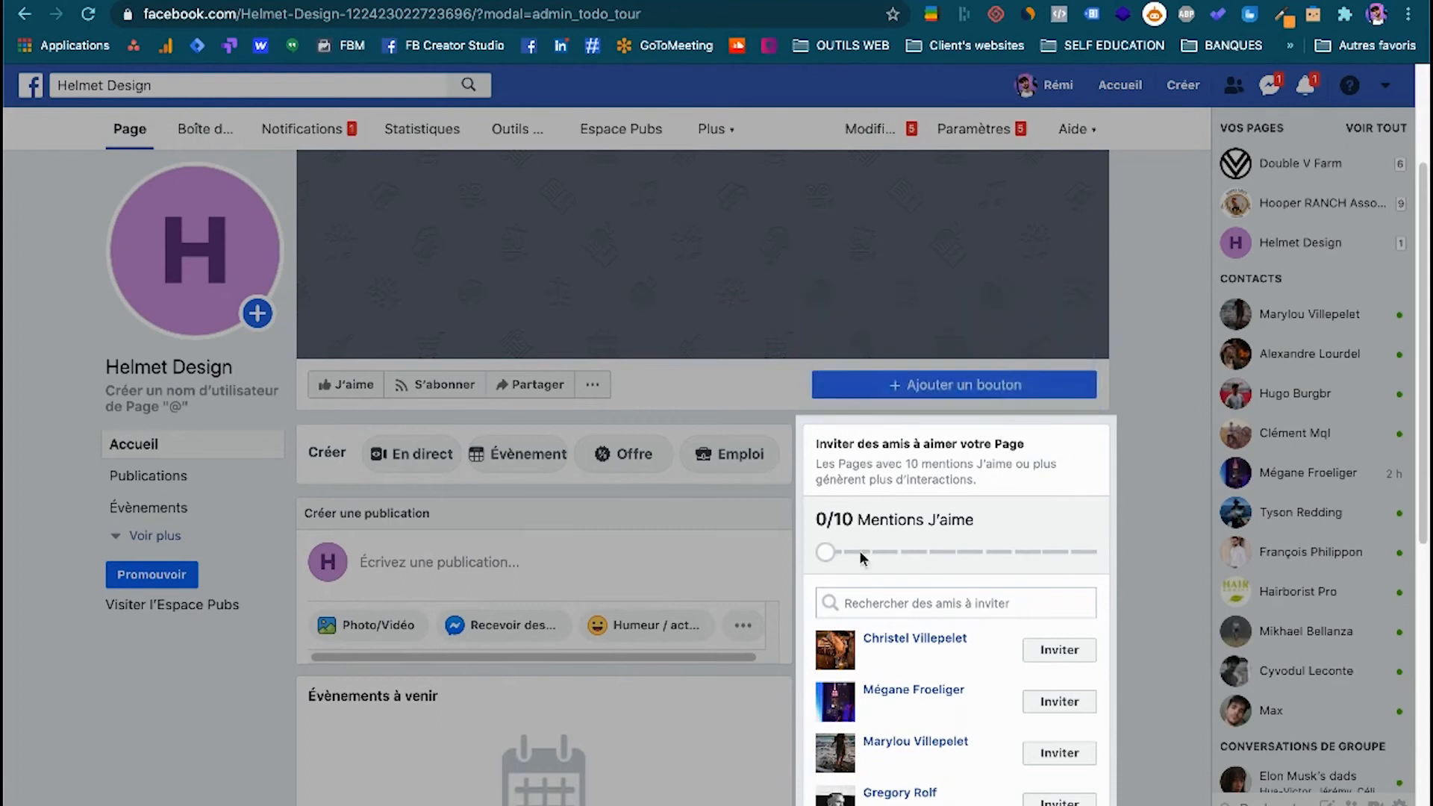
scroll(862, 559, down, 3)
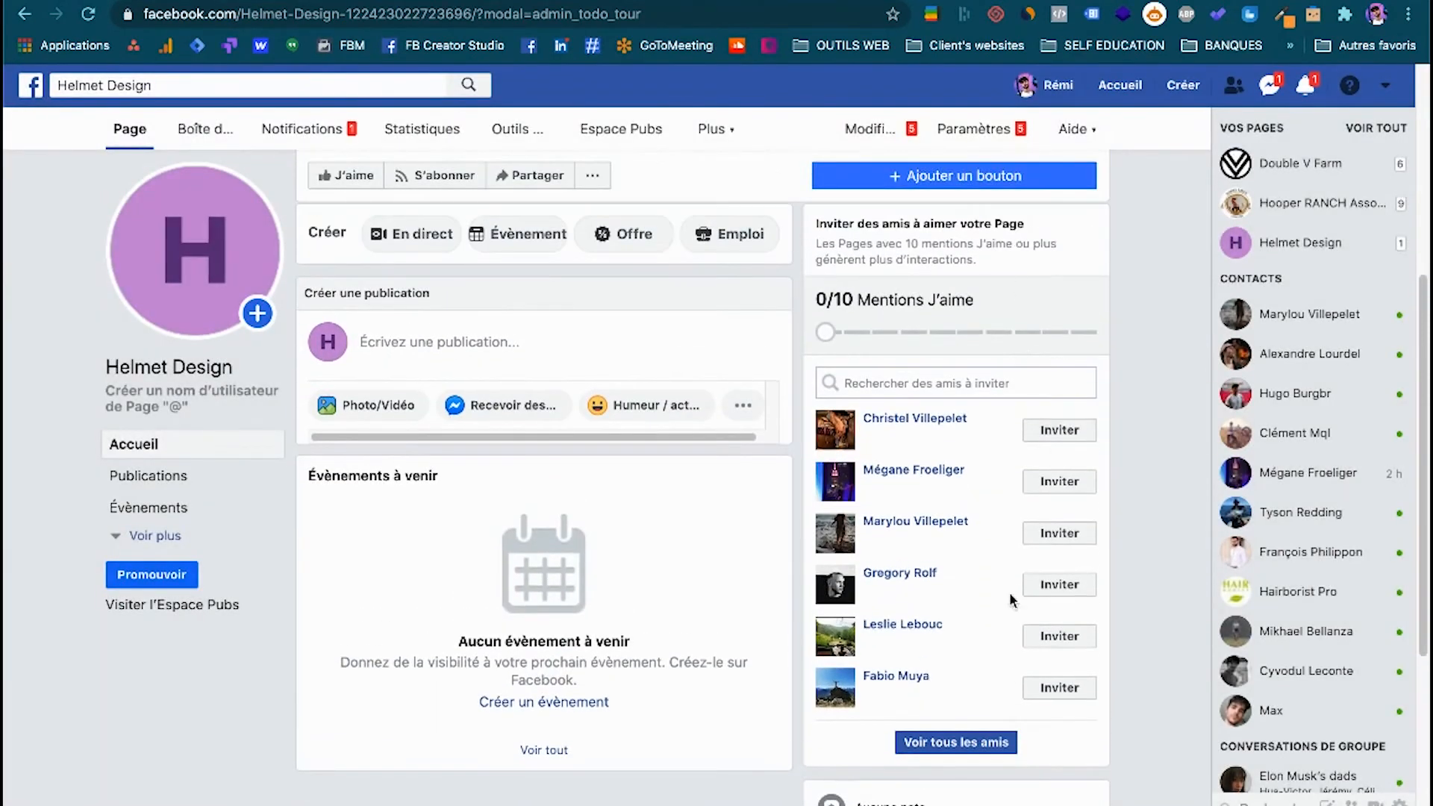
scroll(643, 567, up, 1)
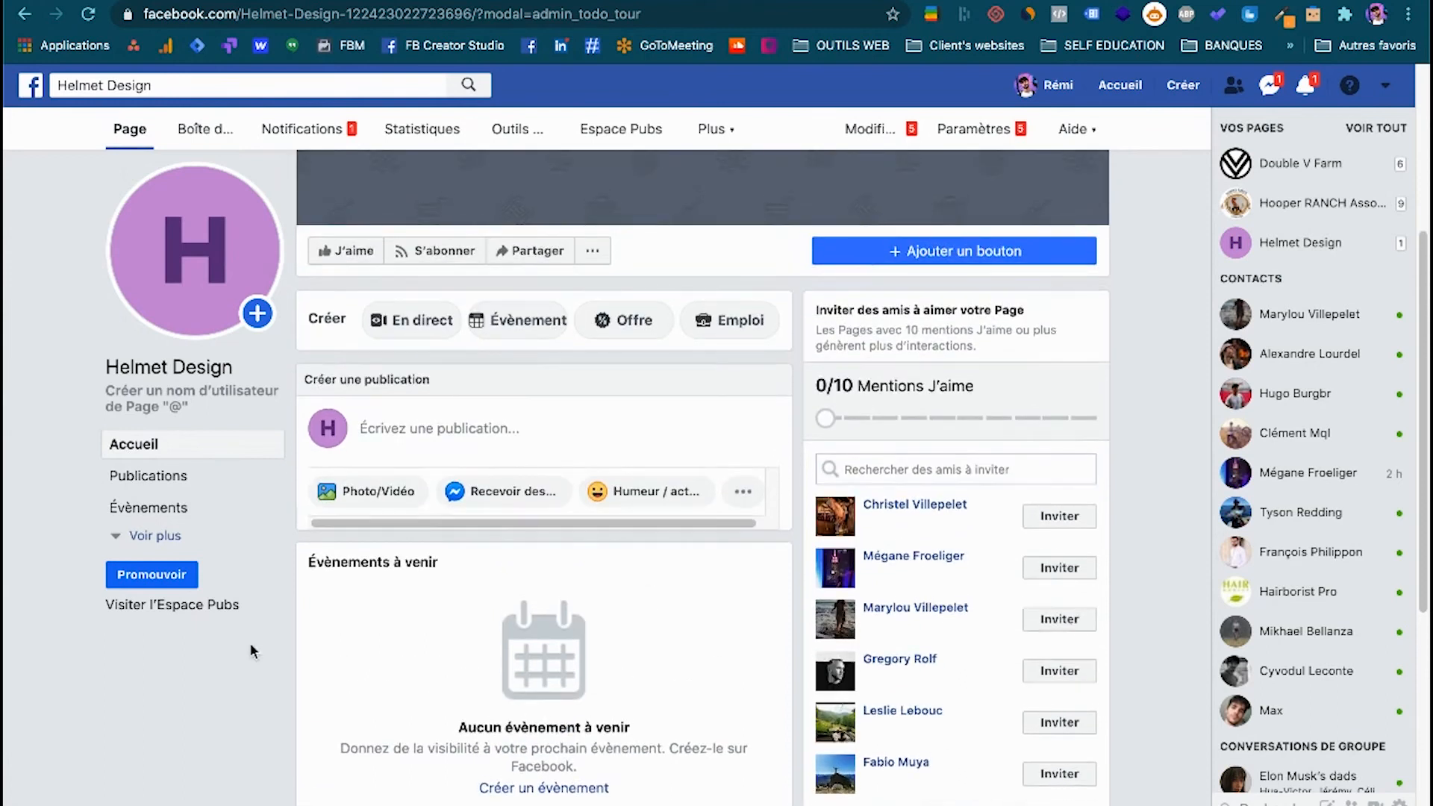
scroll(251, 650, up, 4)
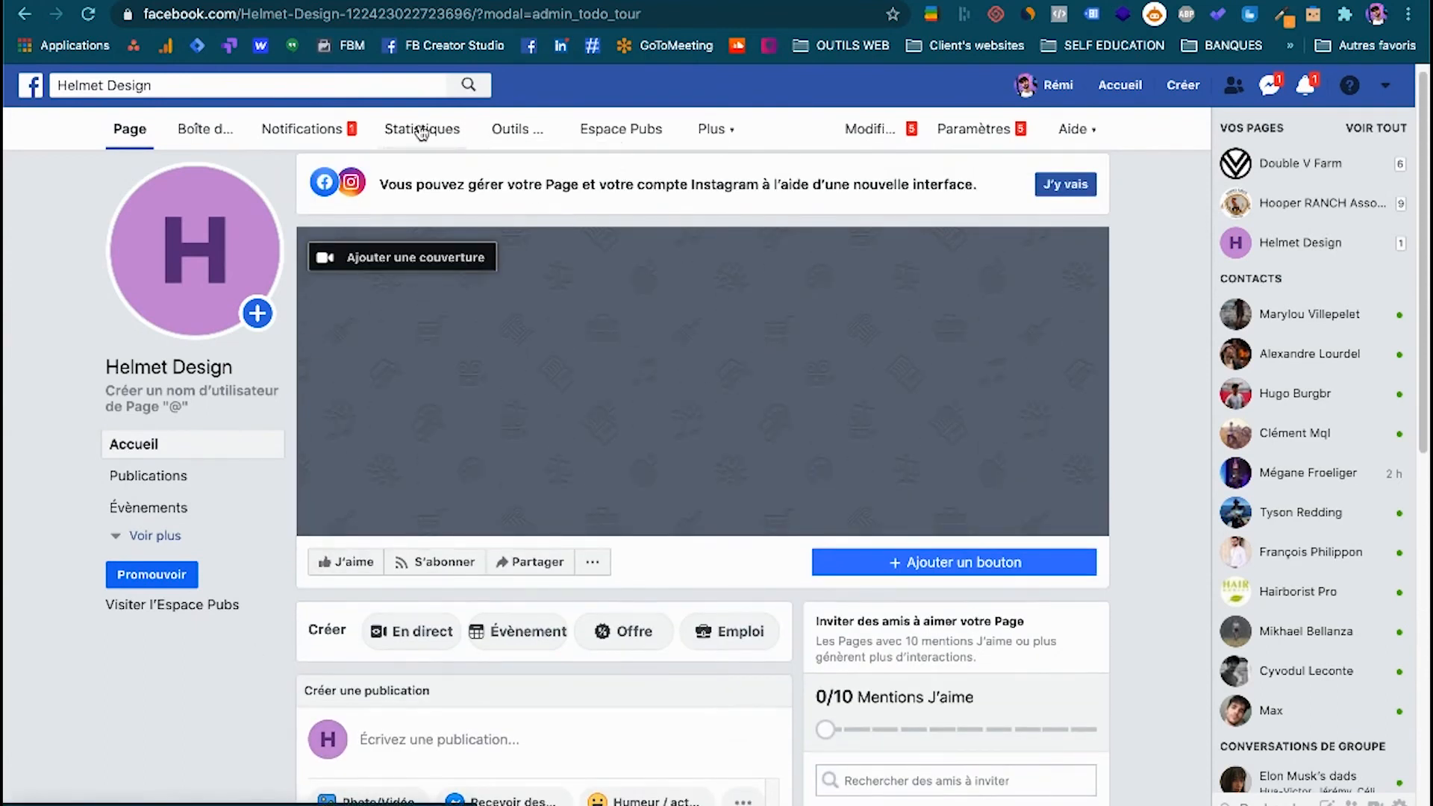
Open the Page's information settings for editing.
click(1093, 140)
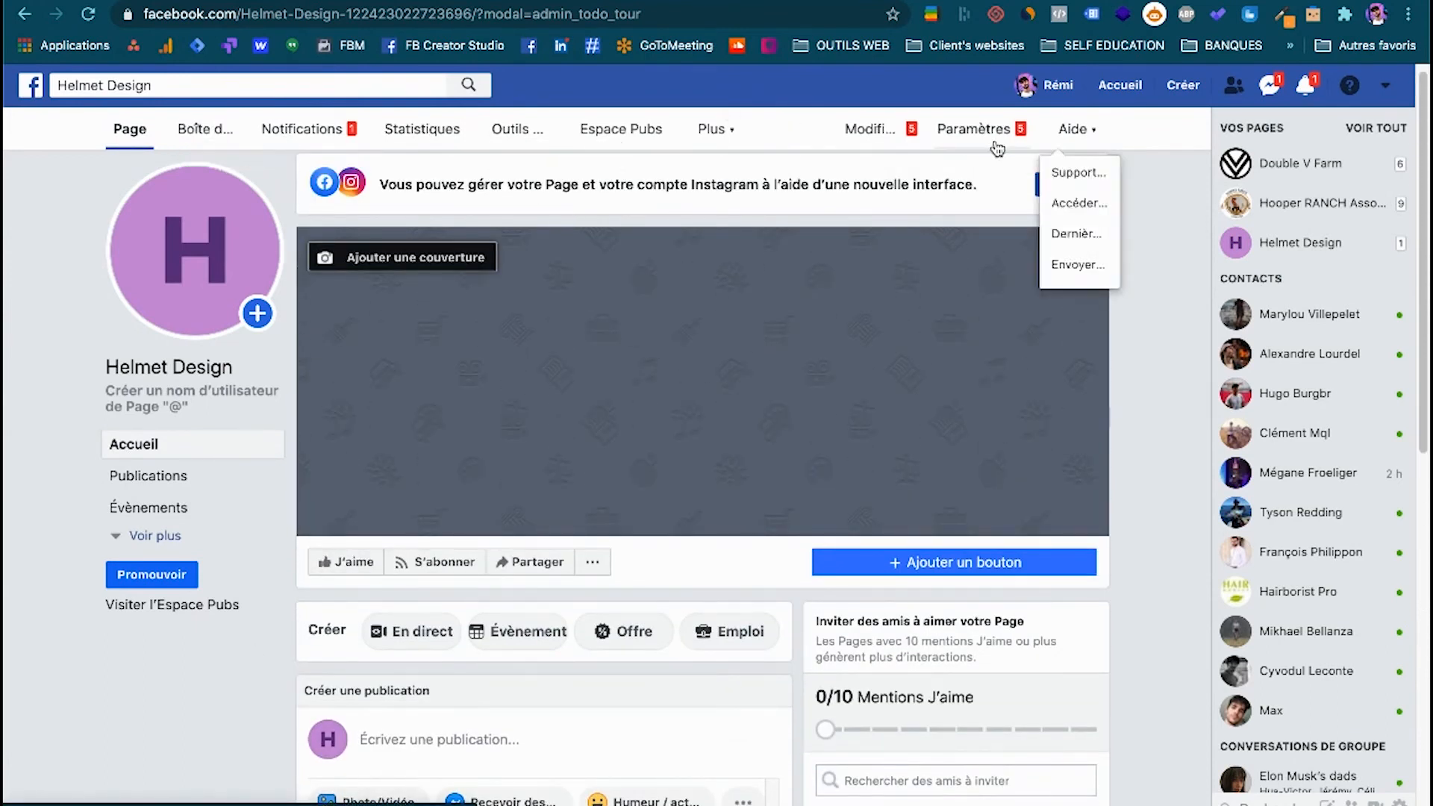
click(868, 132)
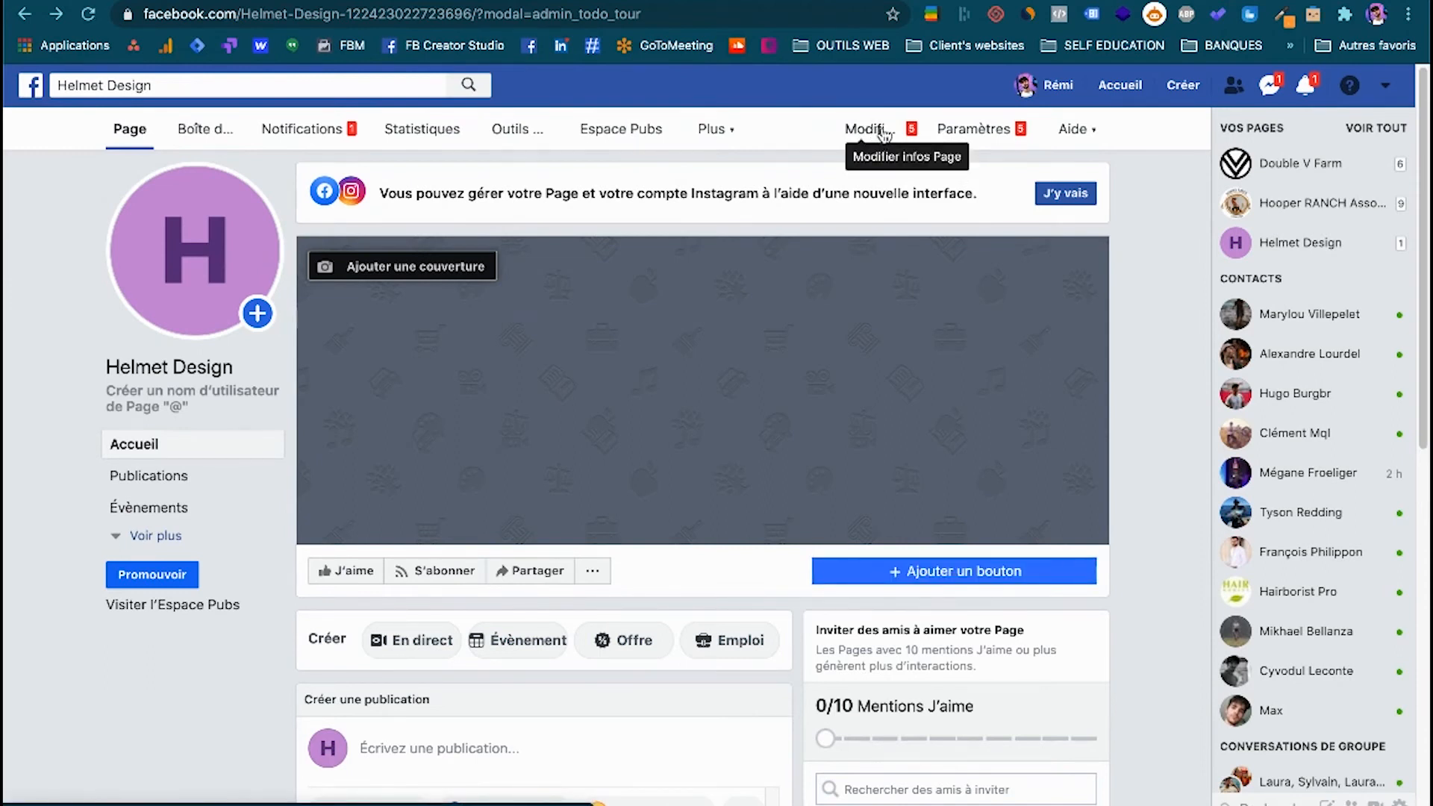
click(885, 135)
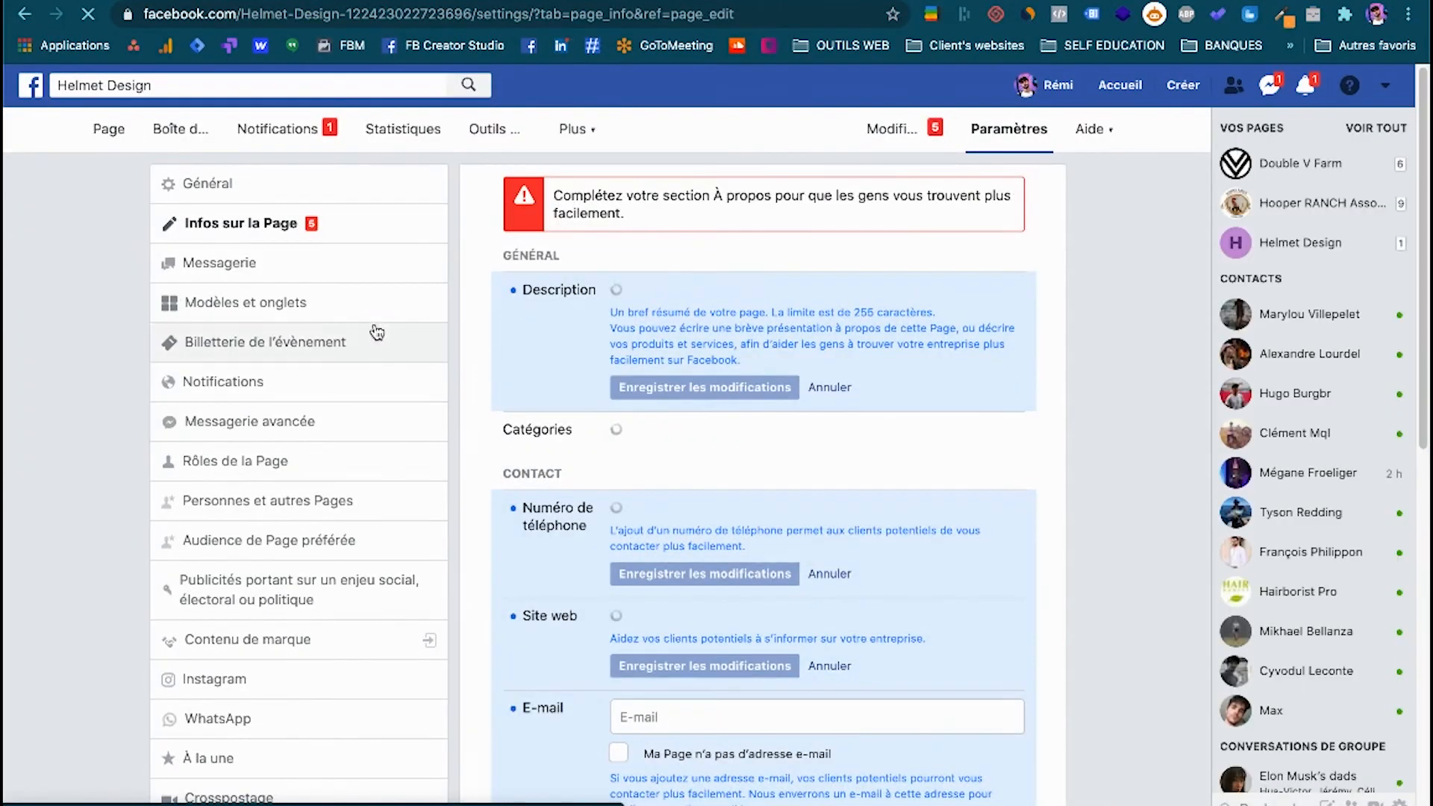
Review the settings sections and the Page information fields, from description and contact details to address, opening hours, price range and privacy policy.
scroll(186, 698, down, 3)
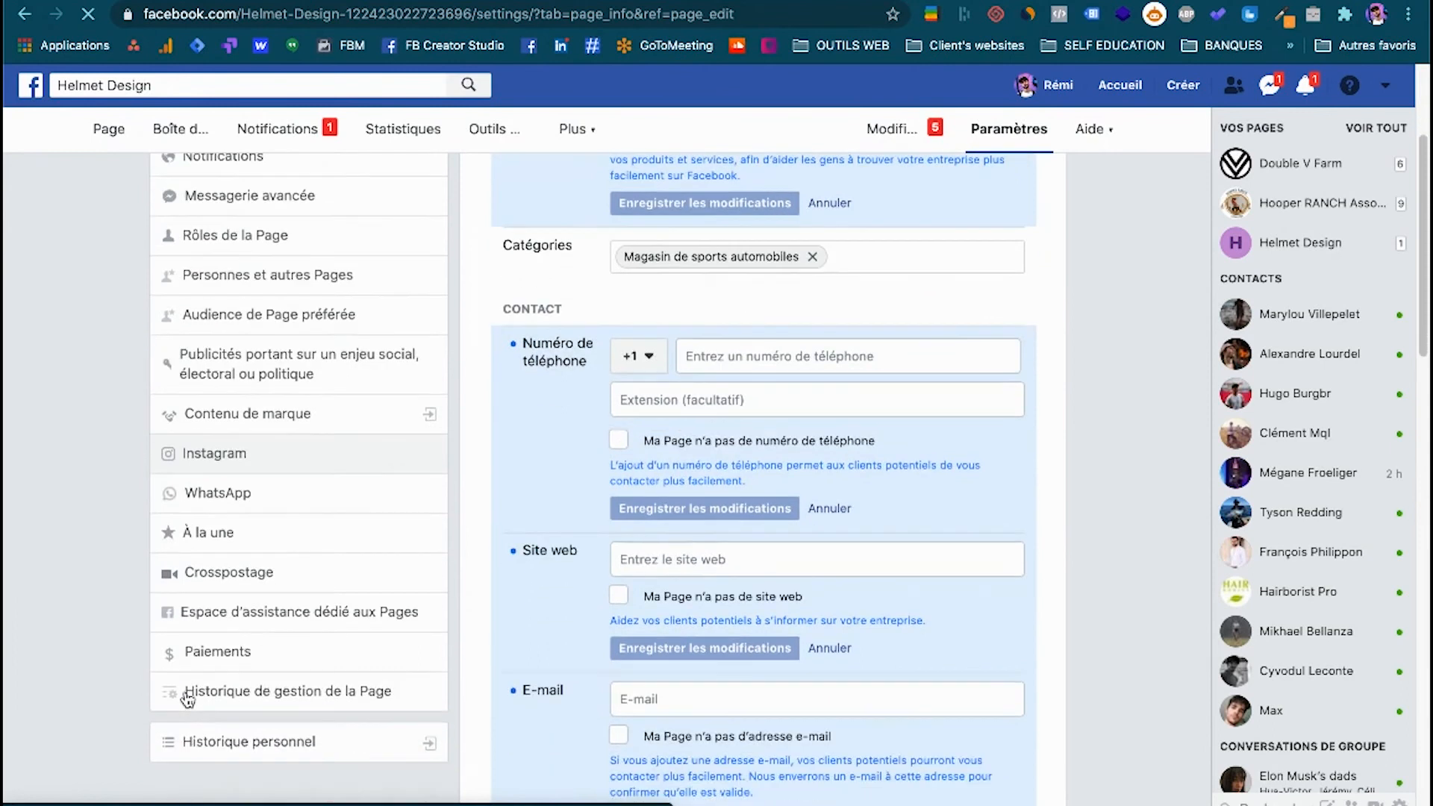
scroll(187, 698, up, 3)
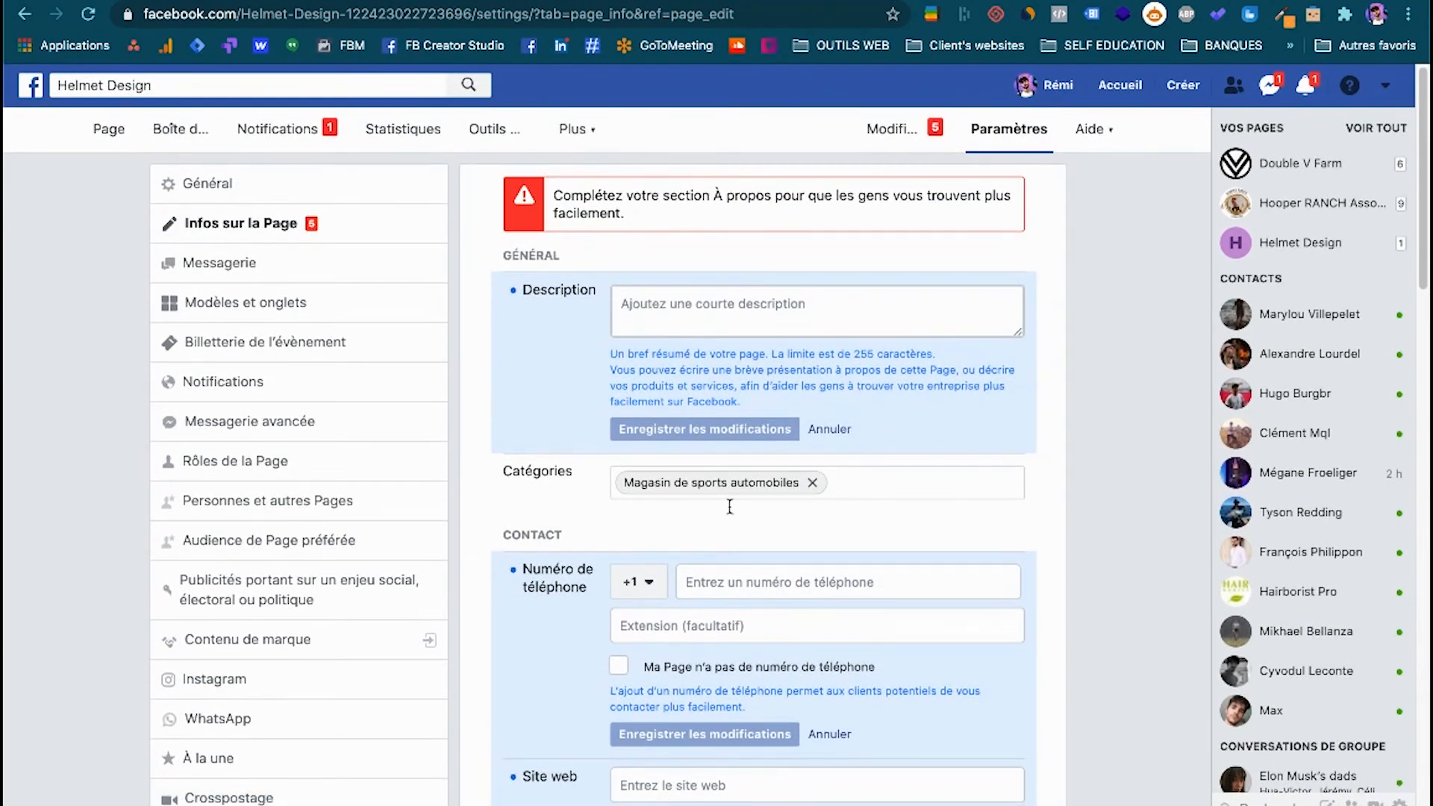
scroll(730, 507, down, 1)
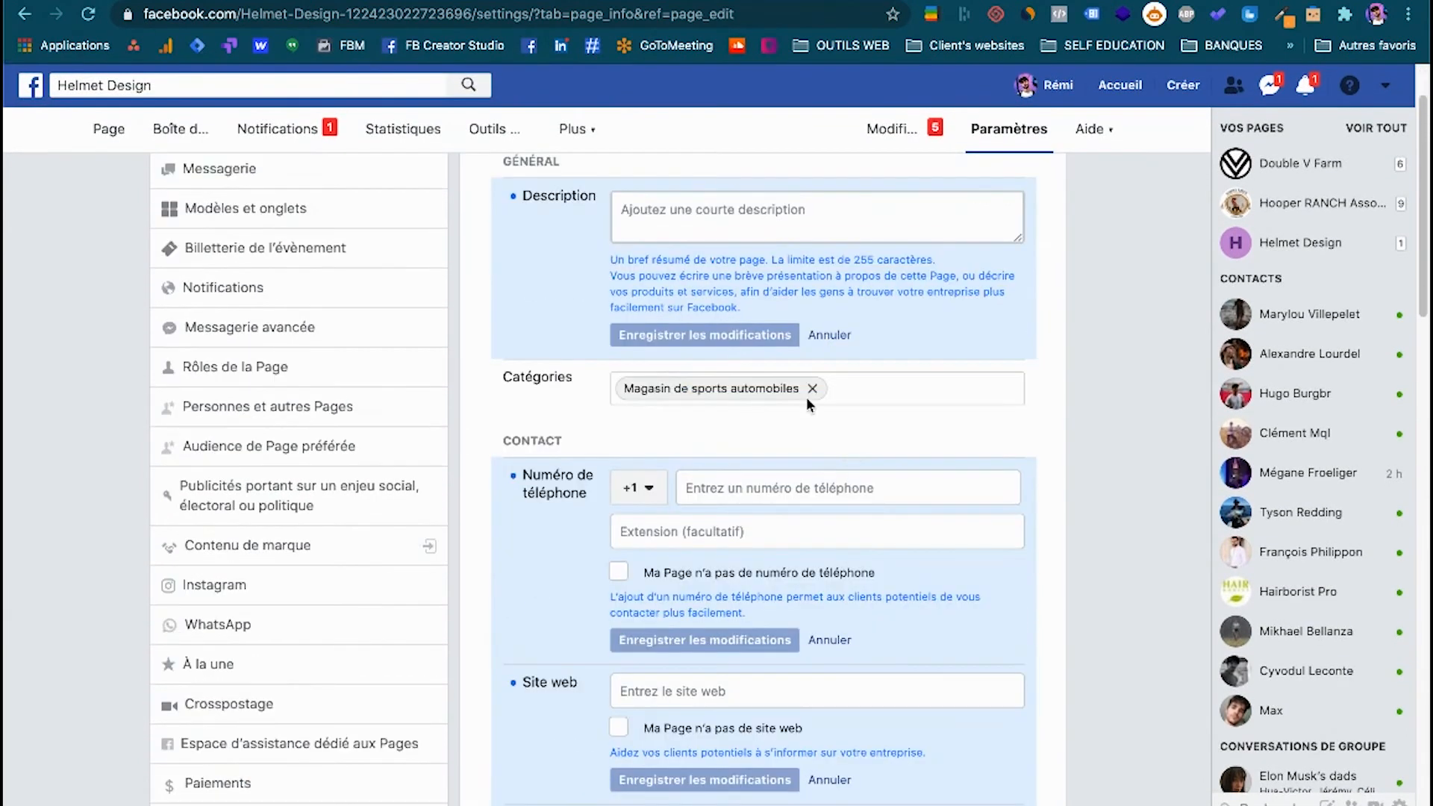
click(715, 489)
scroll(715, 492, down, 4)
click(691, 448)
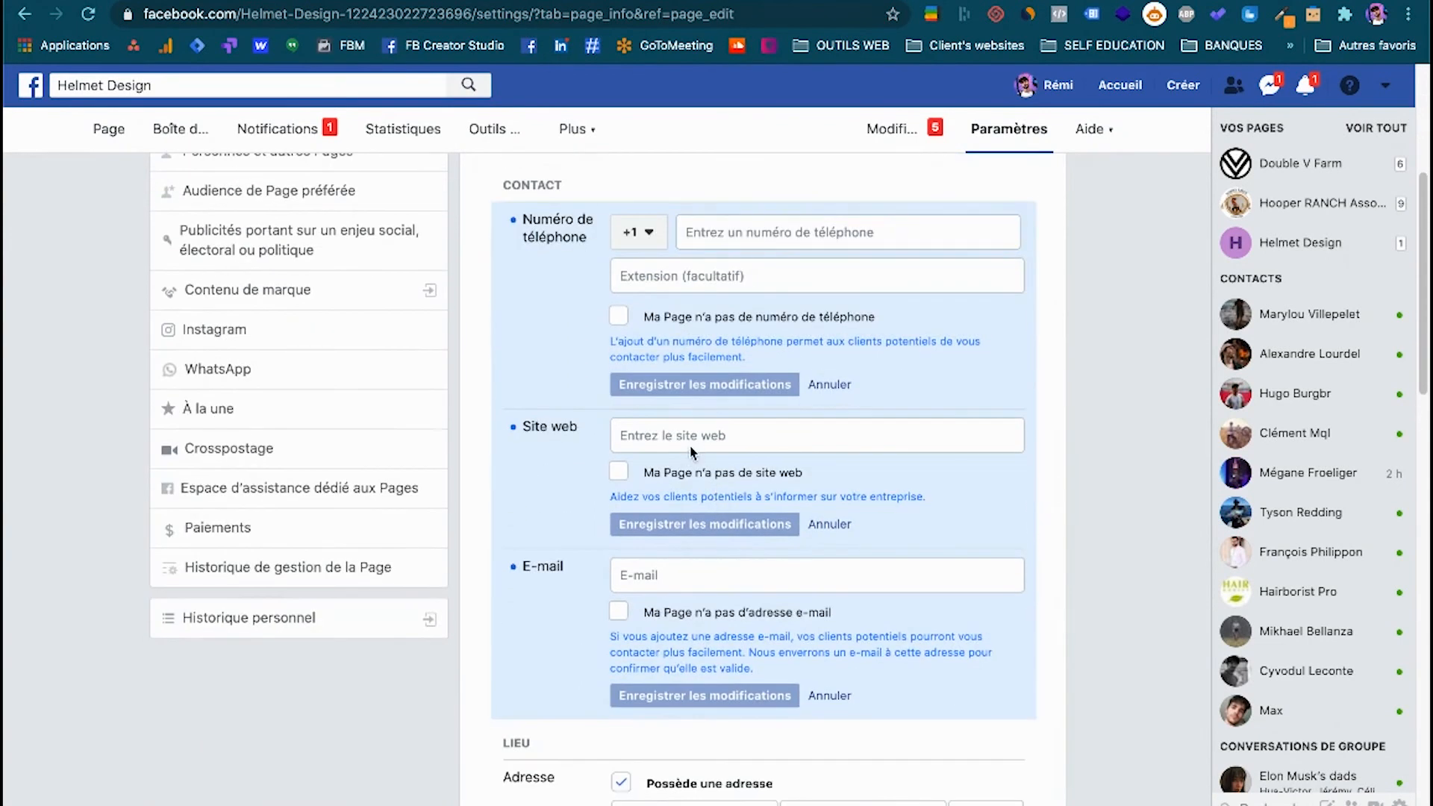
scroll(656, 592, down, 2)
scroll(666, 586, down, 10)
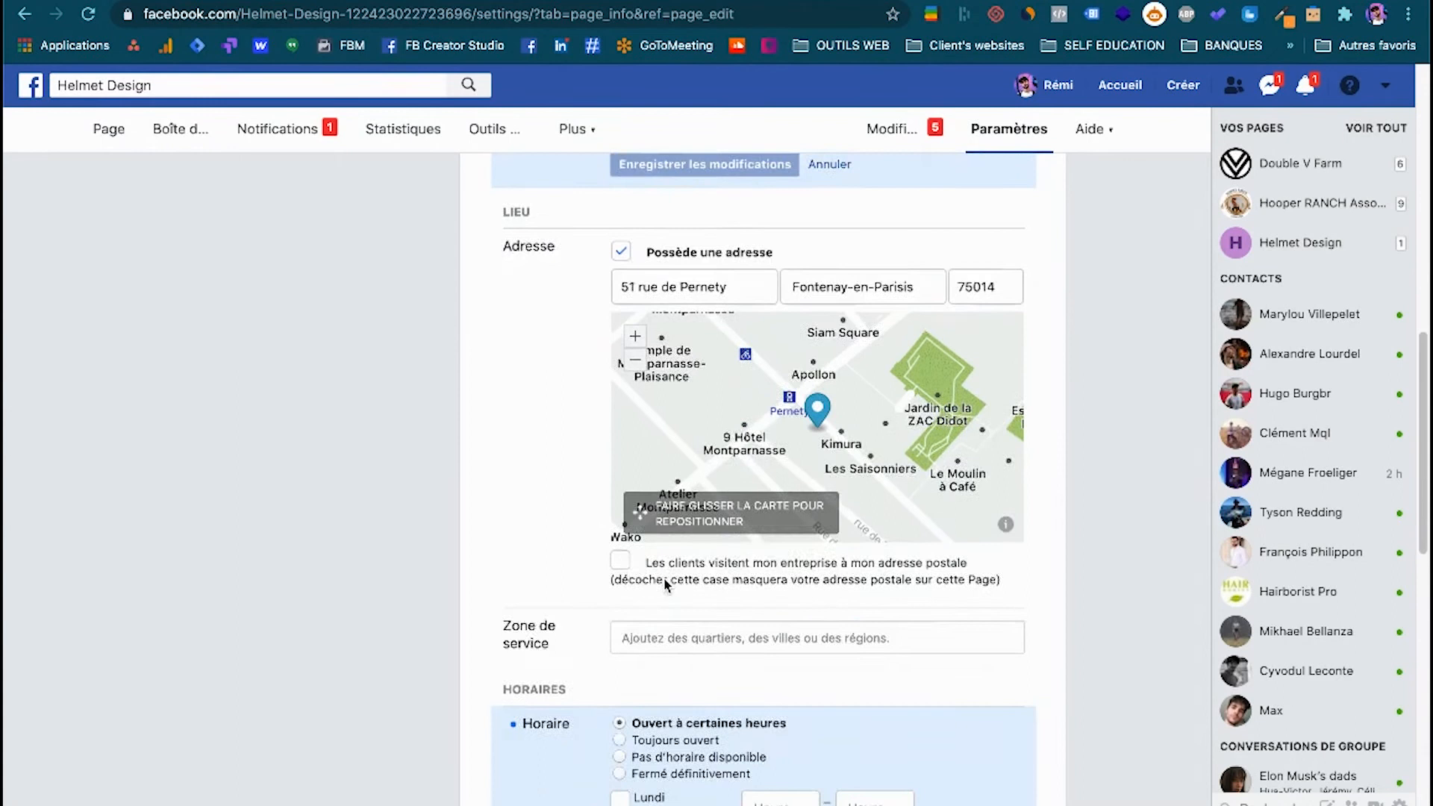
scroll(658, 724, down, 2)
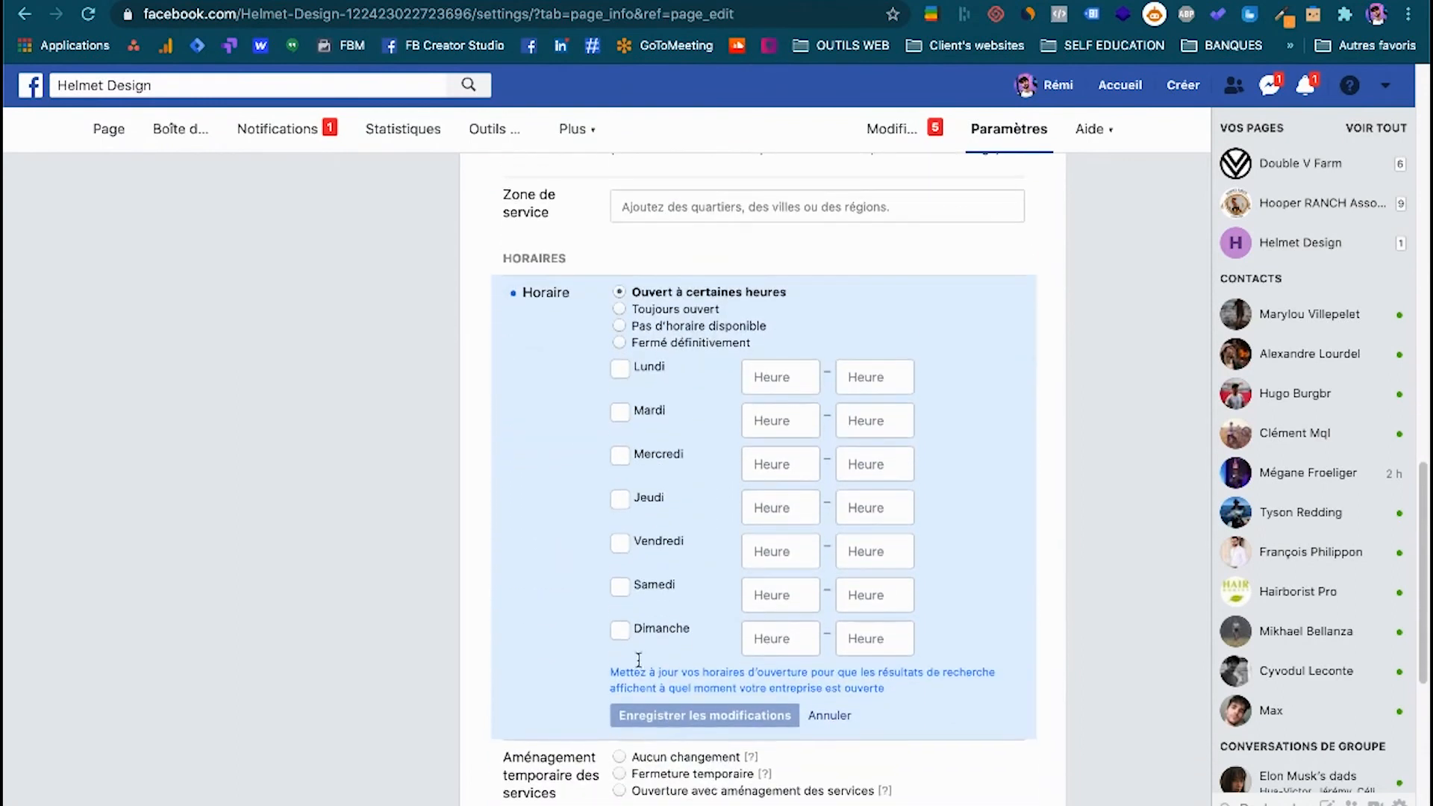
scroll(640, 636, up, 2)
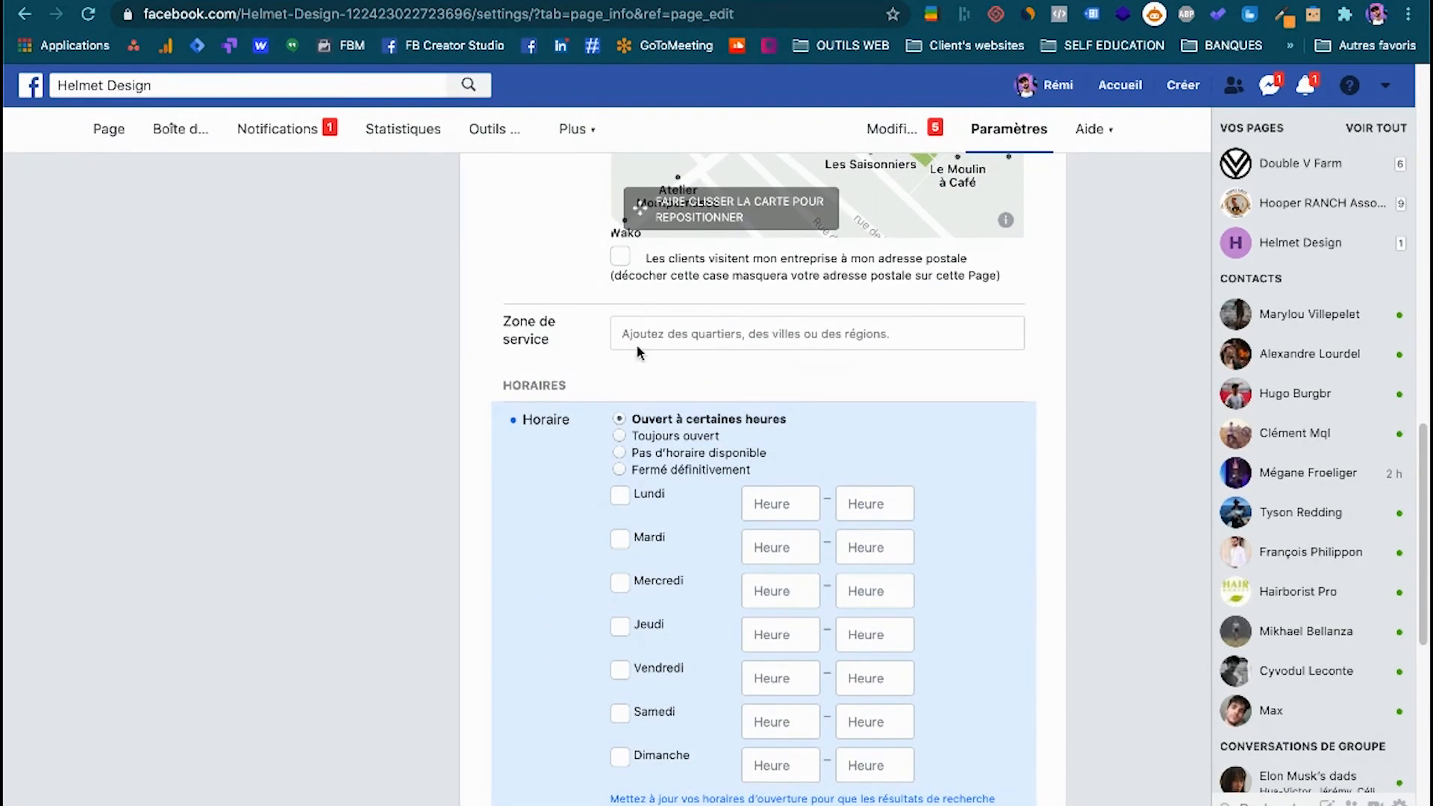
scroll(631, 389, down, 1)
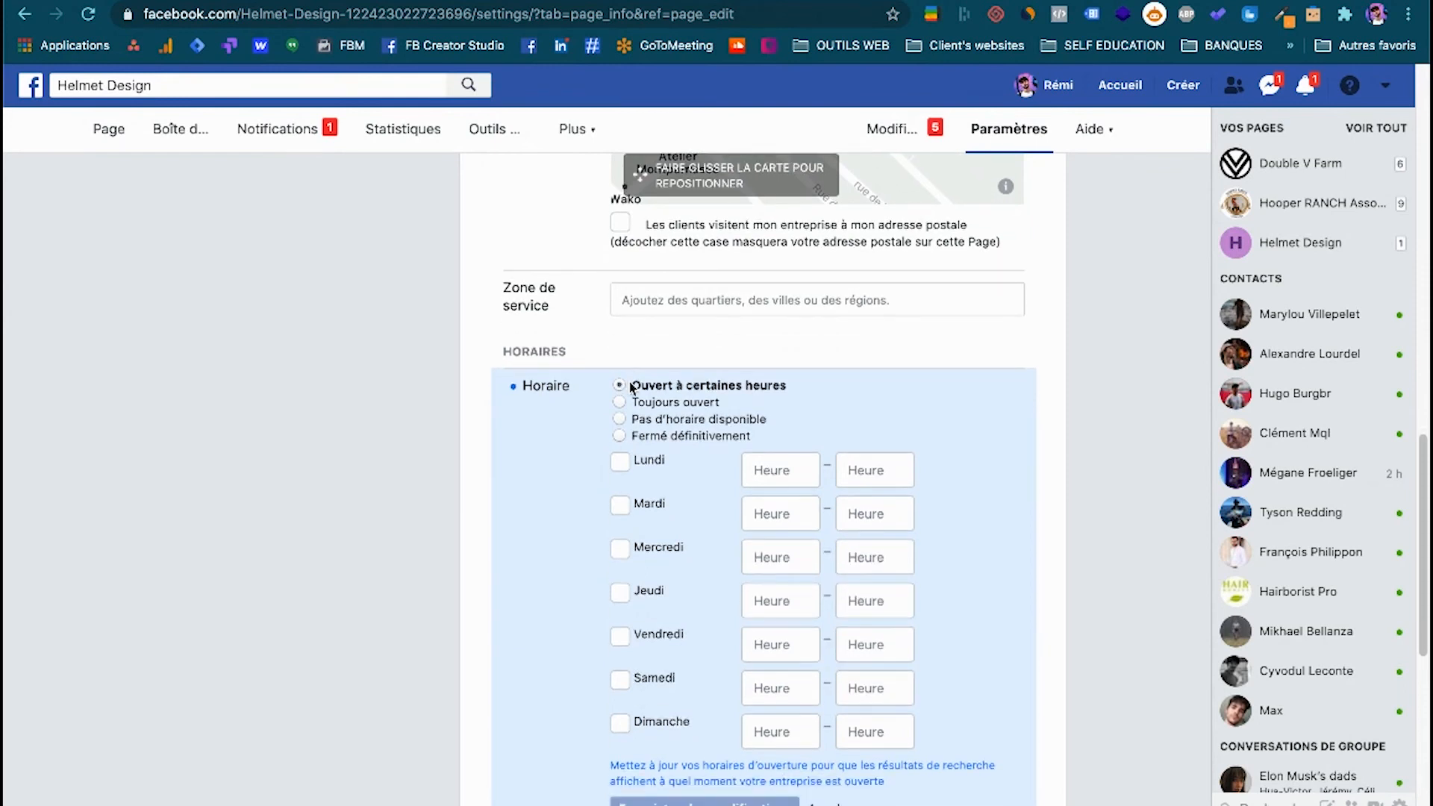
scroll(631, 388, down, 5)
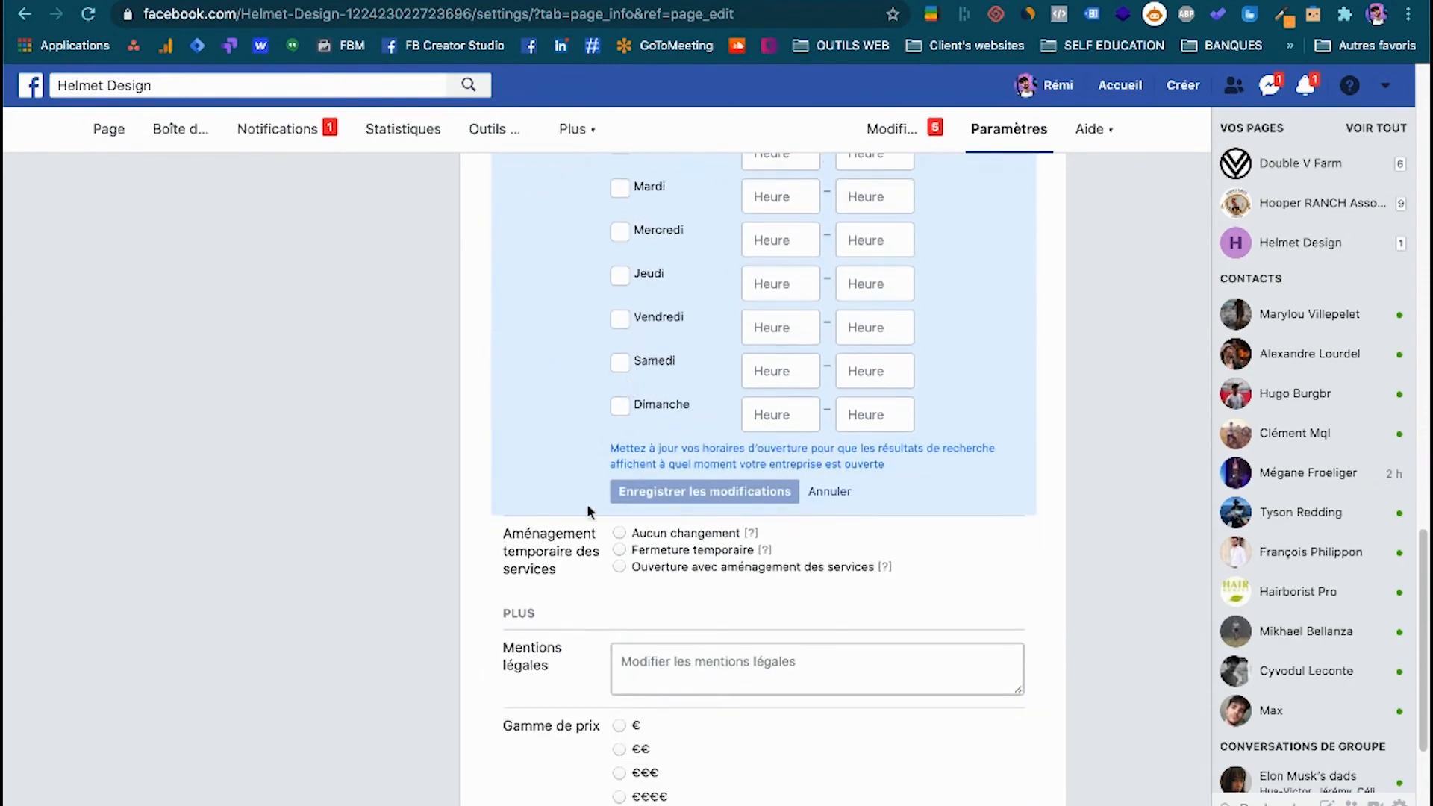
scroll(579, 468, down, 3)
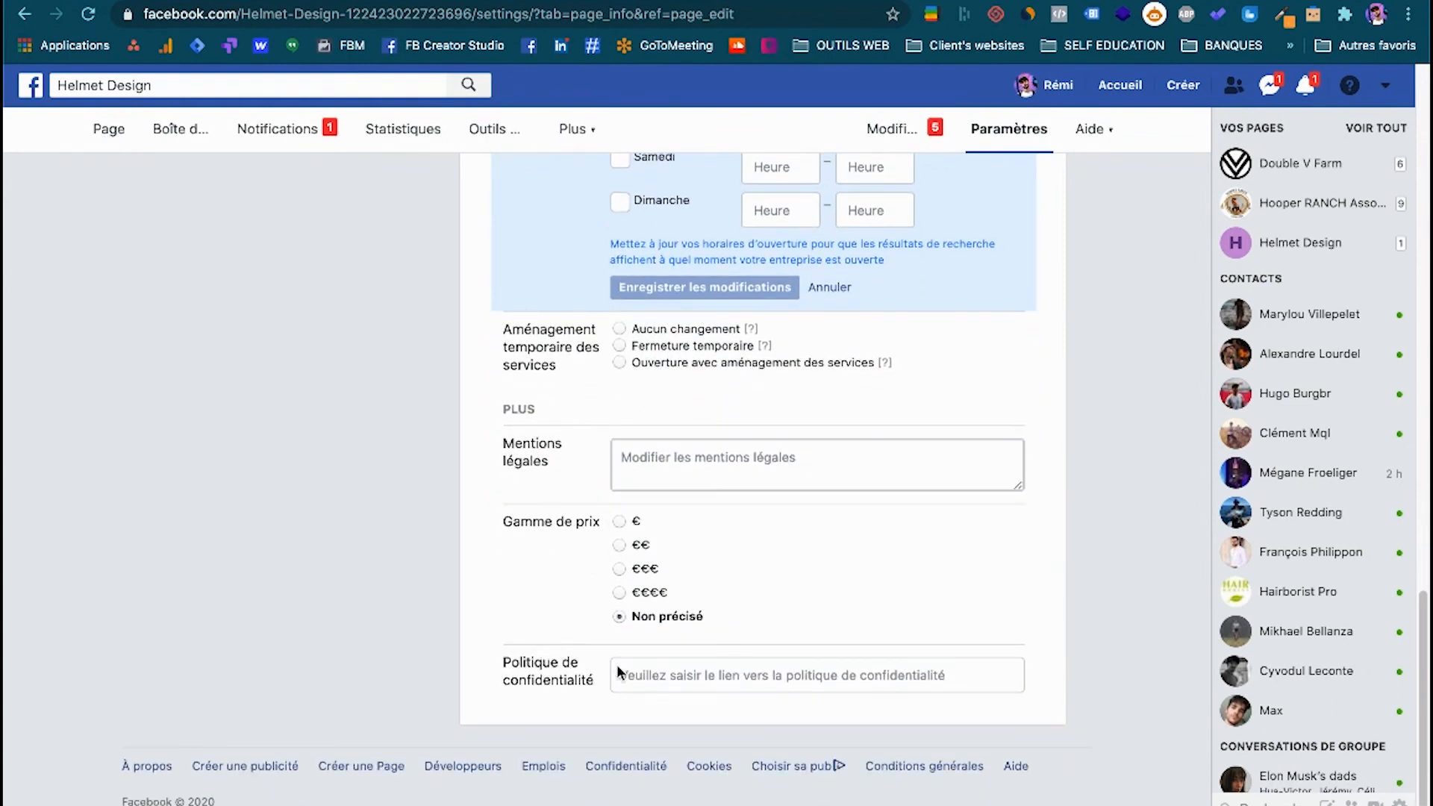
Look through the Page's list of settings sections, from general and Page information through Instagram and WhatsApp to payments and management history.
scroll(617, 511, up, 20)
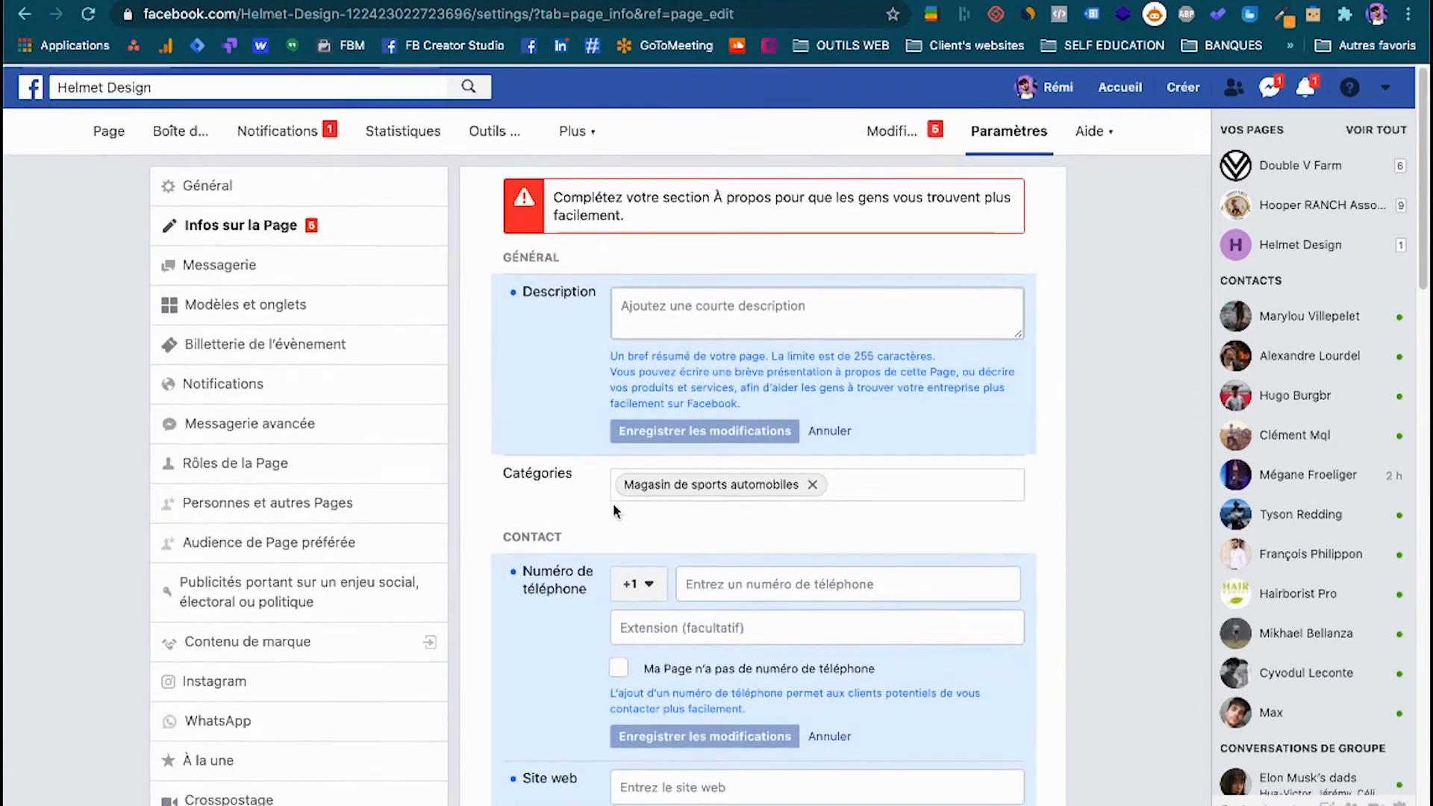
scroll(272, 320, down, 1)
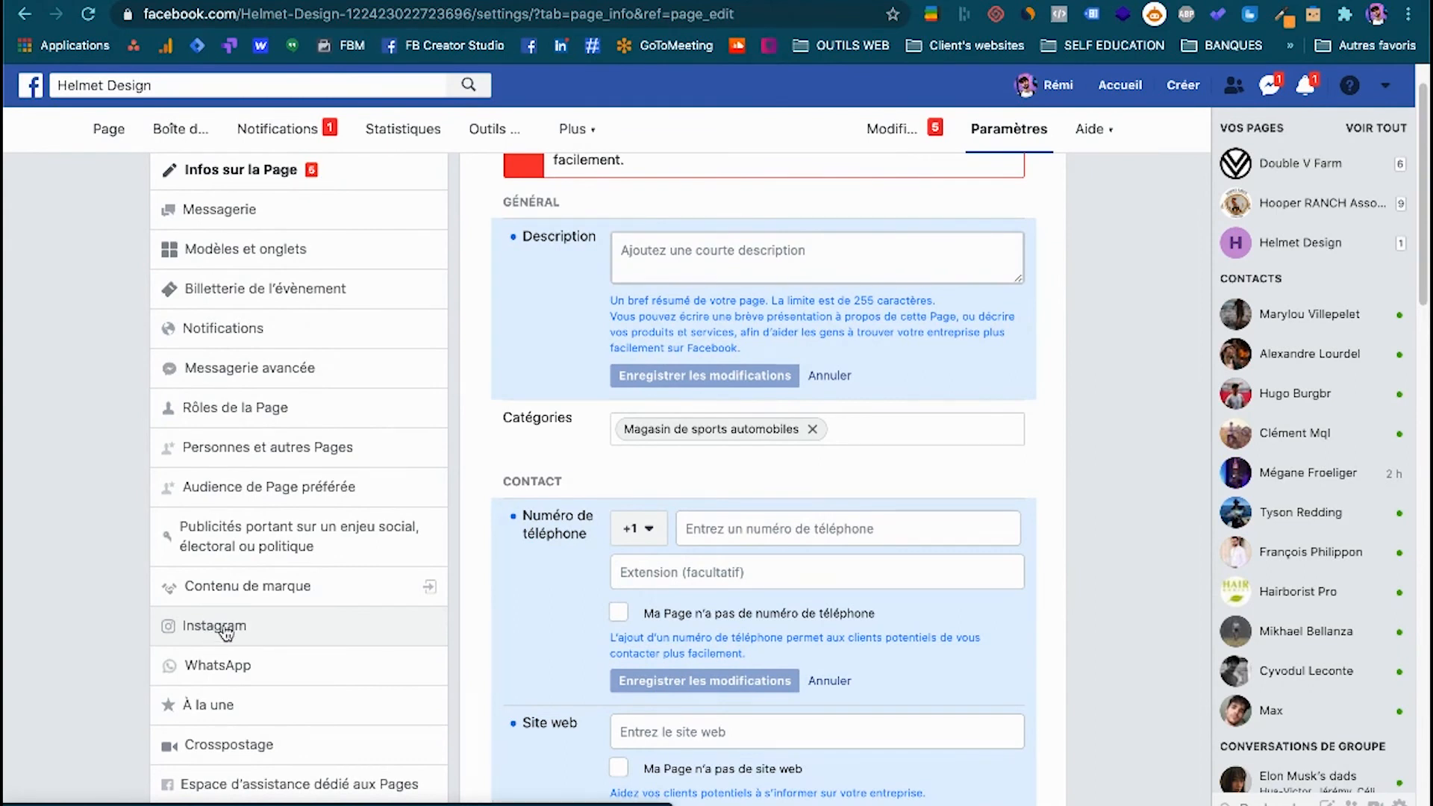
scroll(216, 631, down, 5)
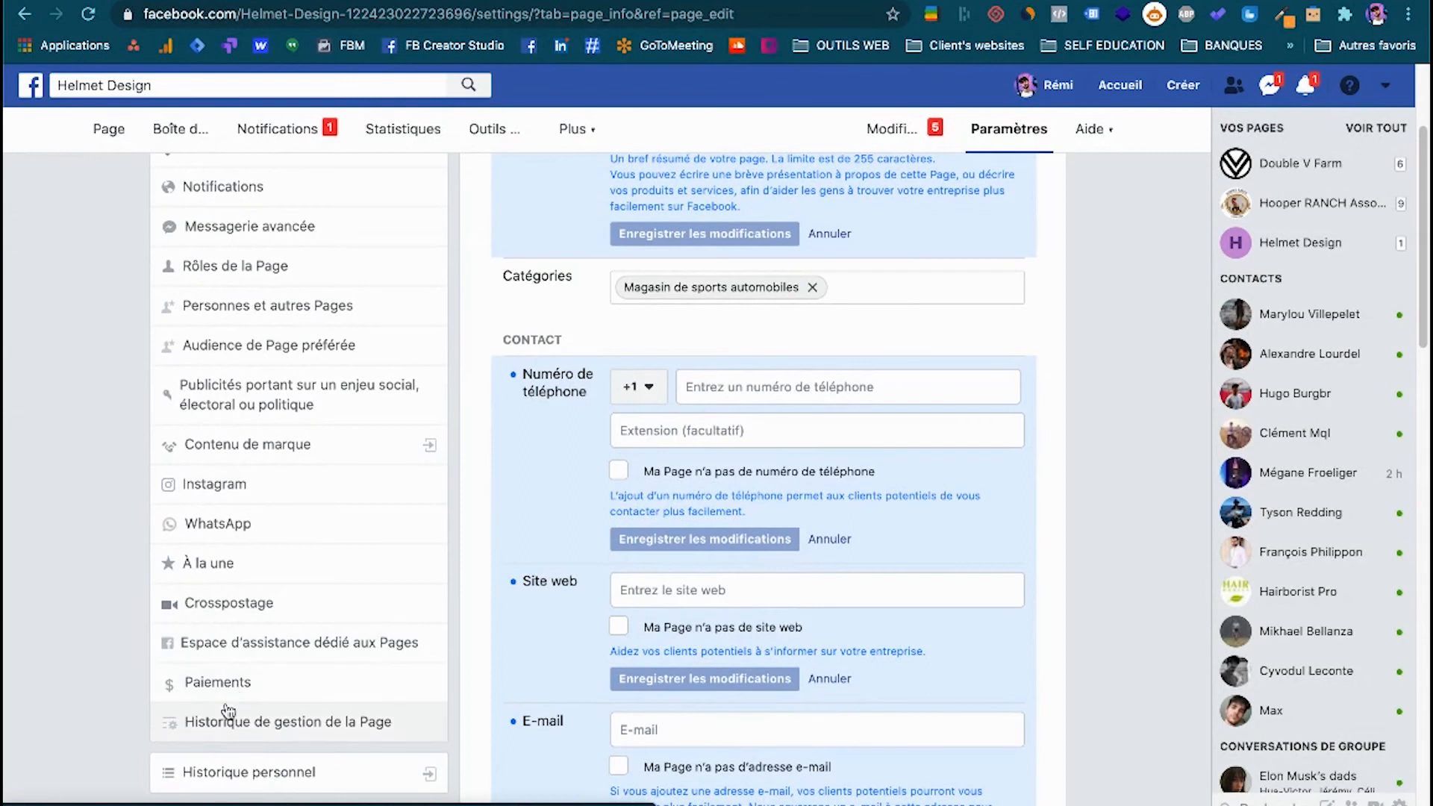
scroll(261, 499, up, 5)
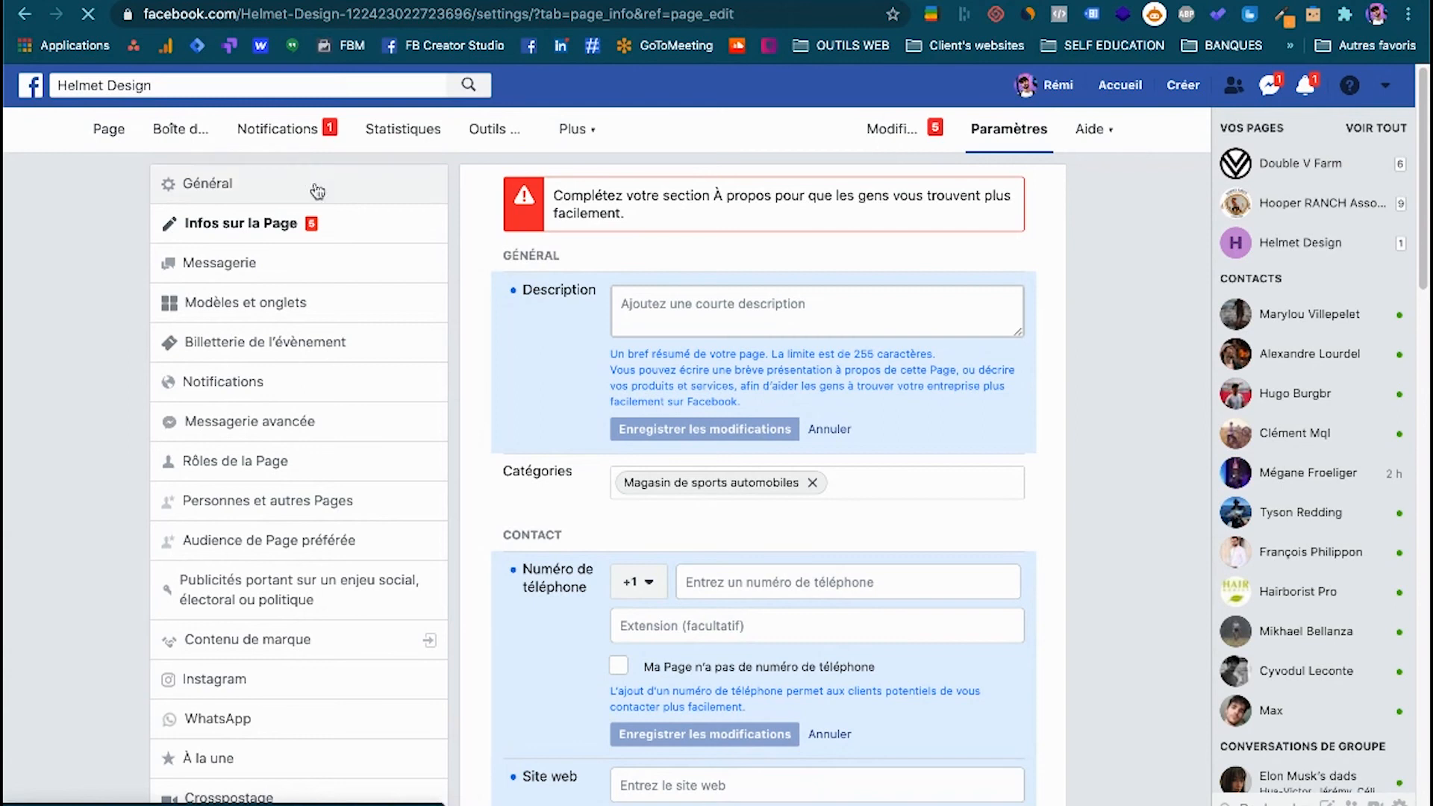
Return to the Helmet Design Page's home and look over its cover area, post creation options and friend invitations.
click(274, 228)
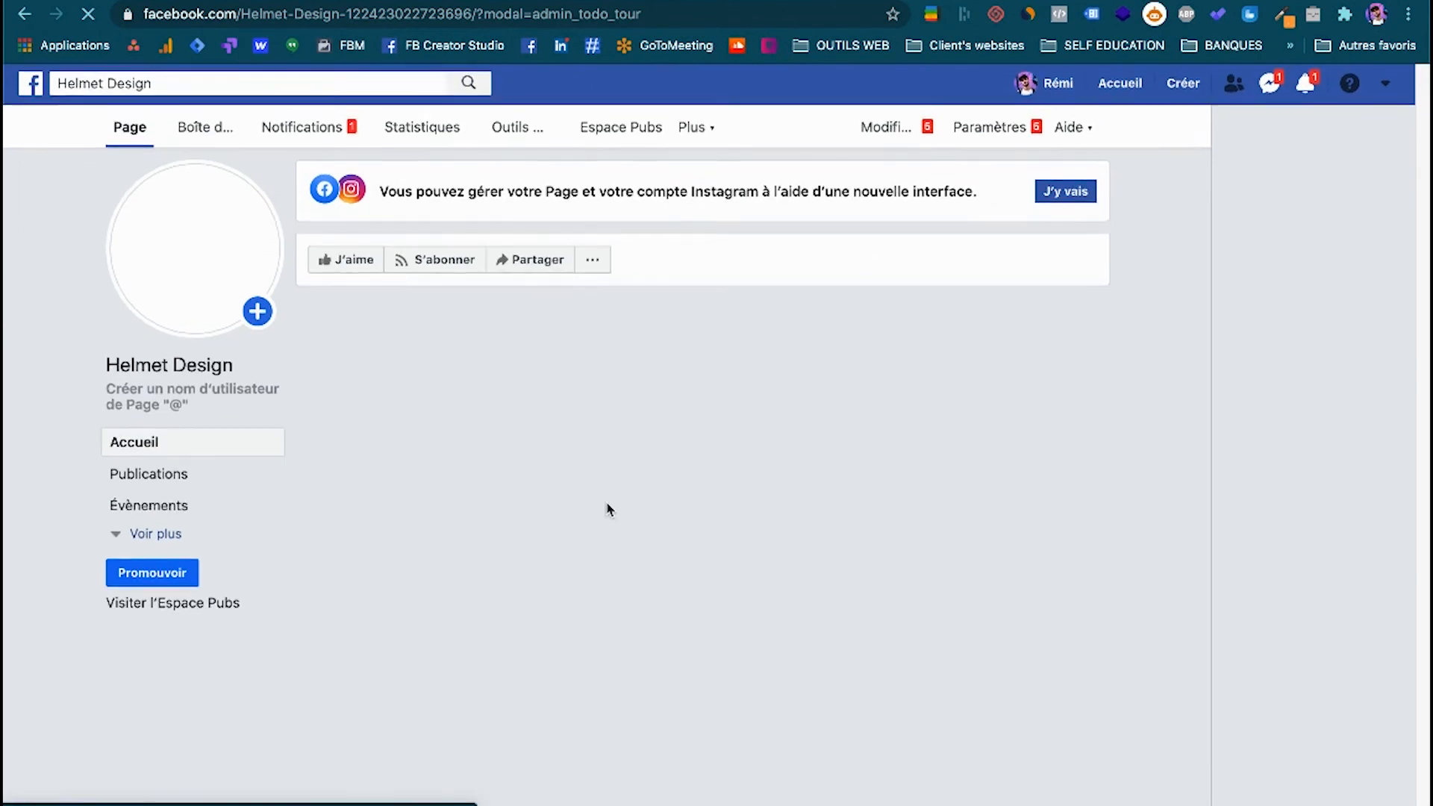
scroll(610, 510, down, 5)
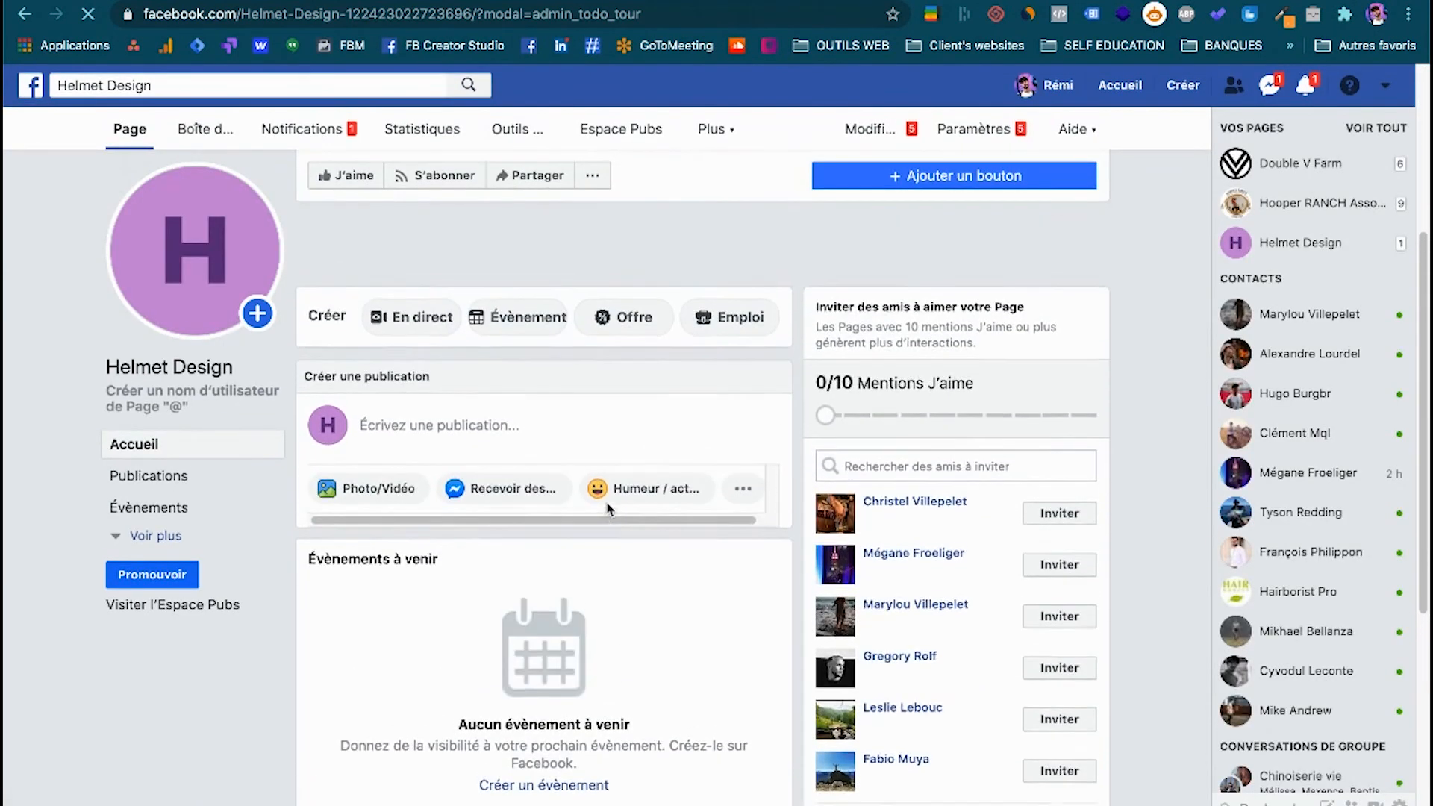
scroll(598, 500, up, 5)
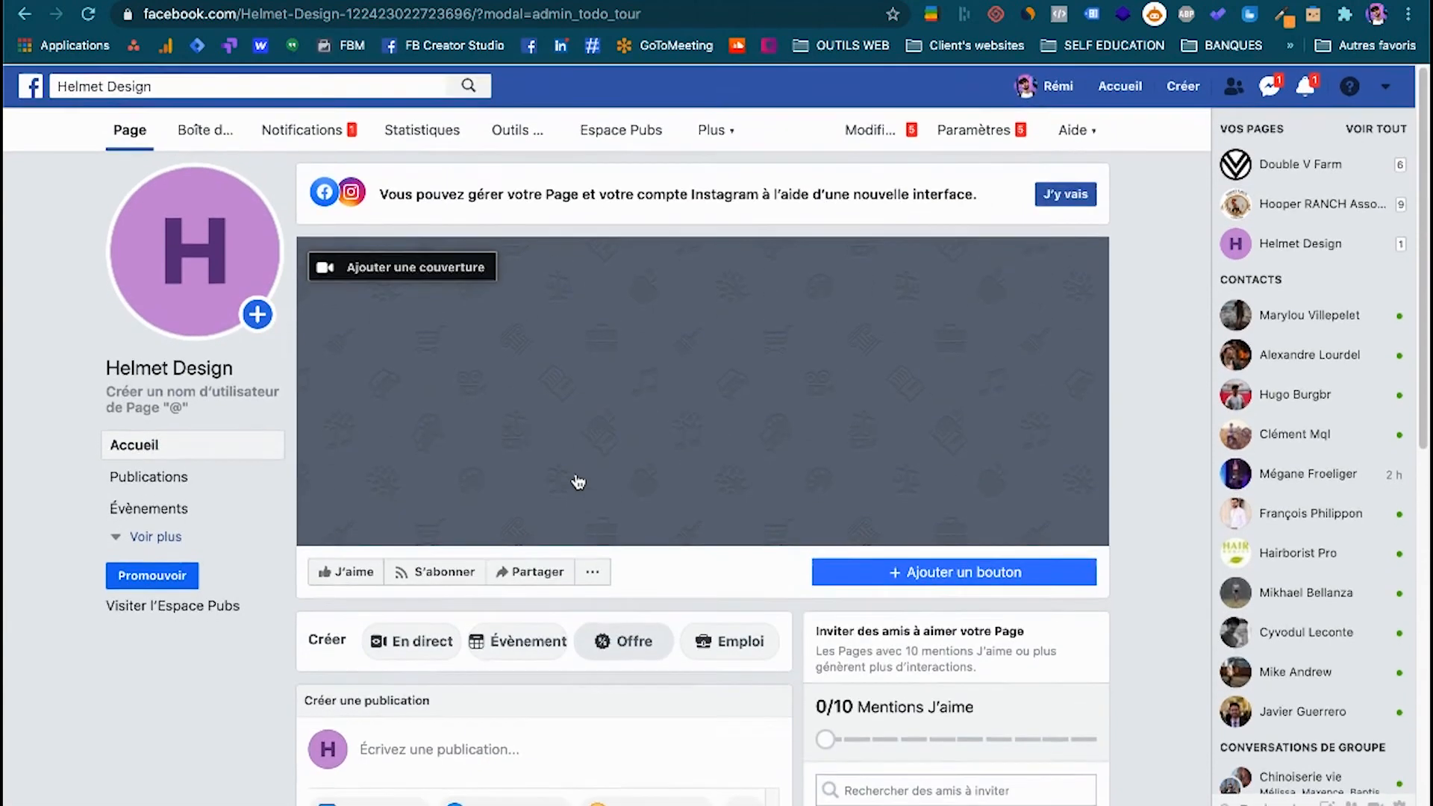
Switch to the other browser window showing the Facebook home feed in the new interface.
key(ctrl+Up)
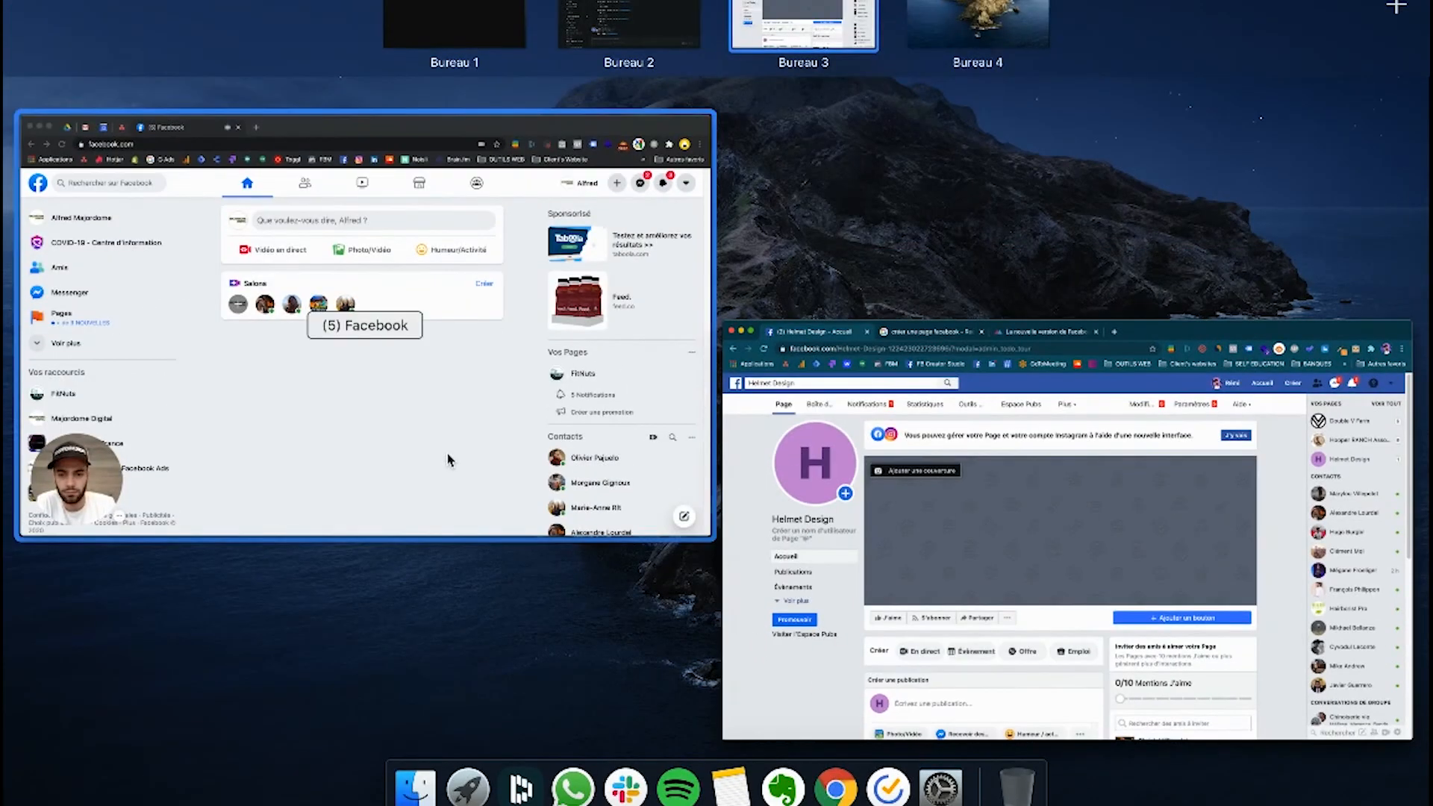
click(450, 460)
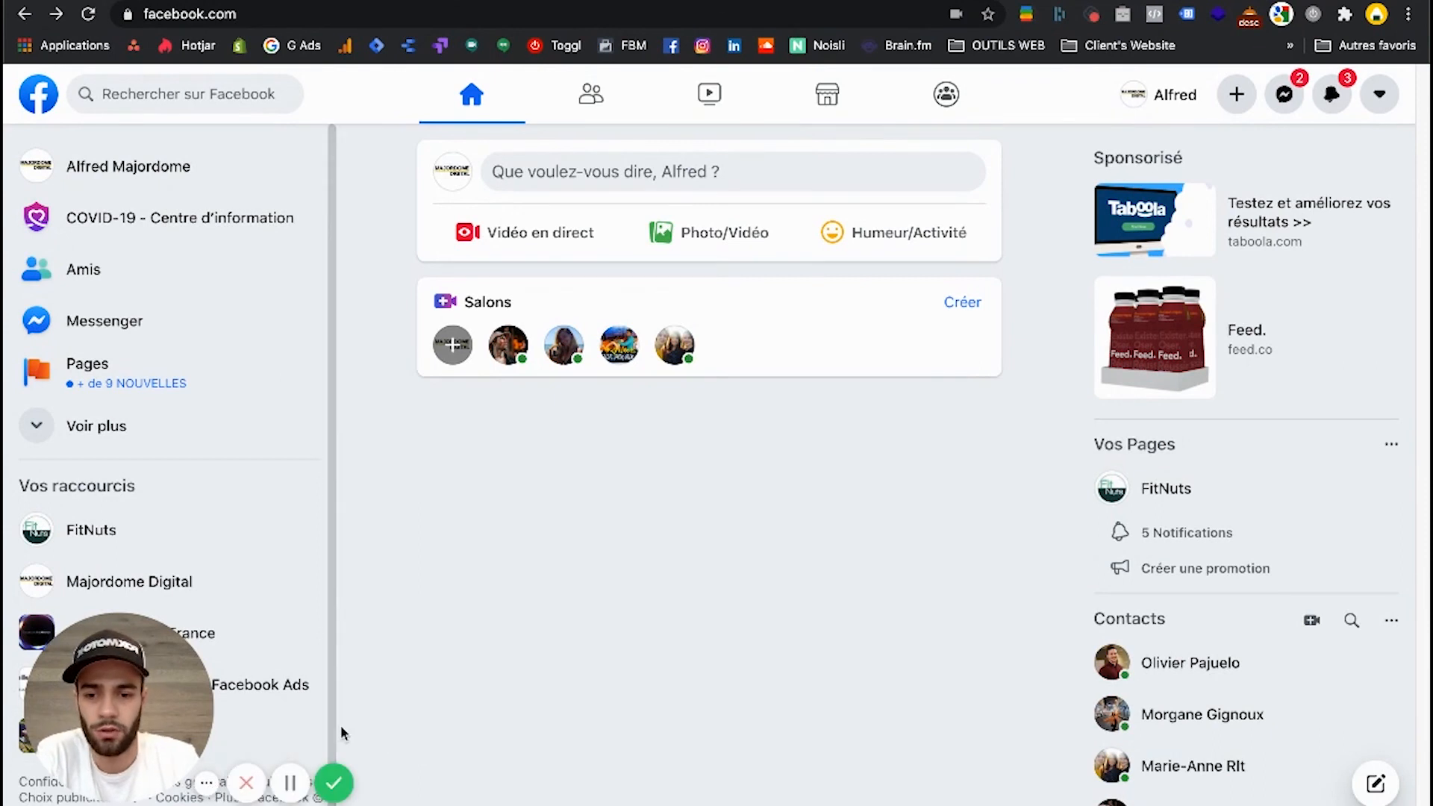